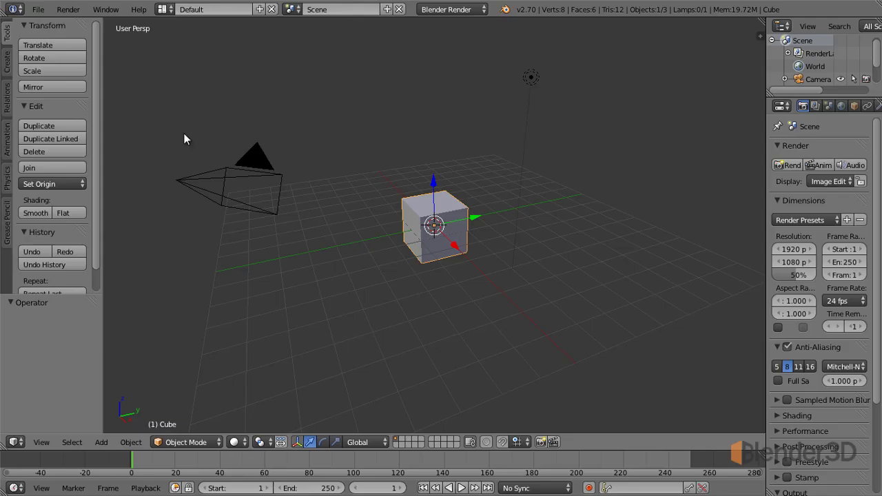
# - Switch the main 3D view to User Preferences, show the Interface page, and turn off Python Tooltips
pyautogui.click(39, 11)
pyautogui.click(15, 444)
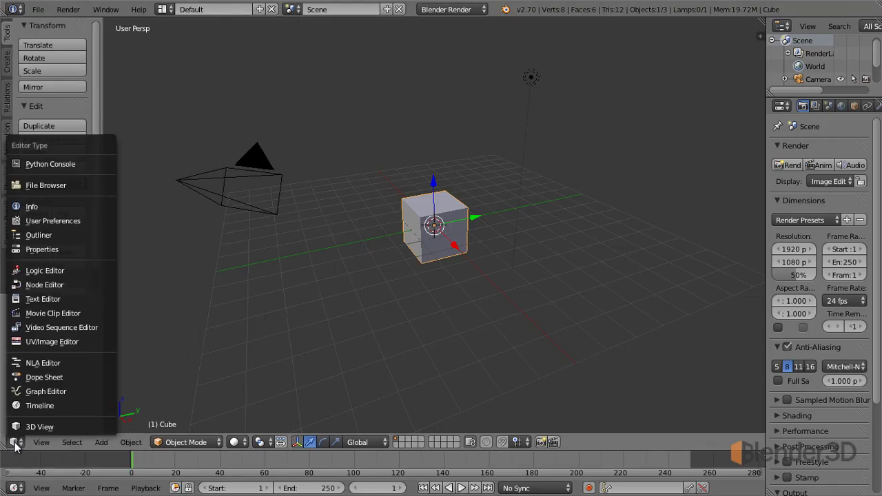
pyautogui.click(86, 221)
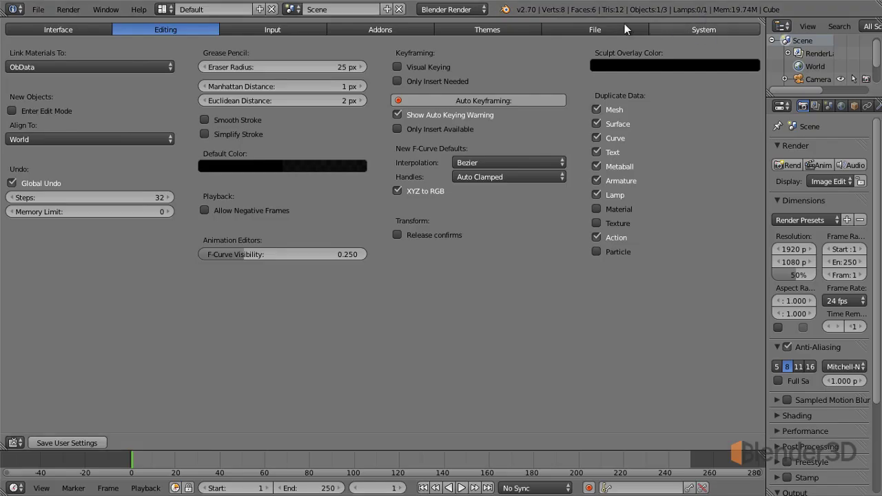
pyautogui.click(87, 30)
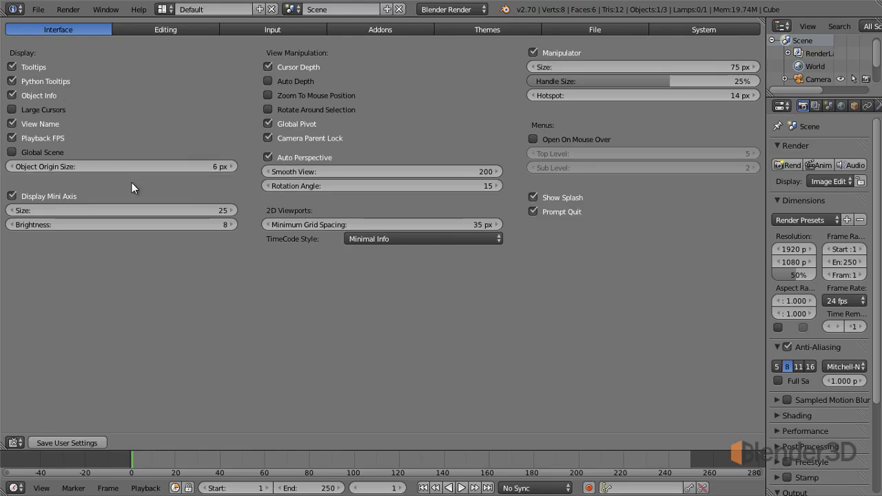
pyautogui.click(40, 81)
# - Widen the Properties area beside the preferences and turn it into a 3D view angled at the cube
pyautogui.moveTo(767, 276); pyautogui.dragTo(540, 235)
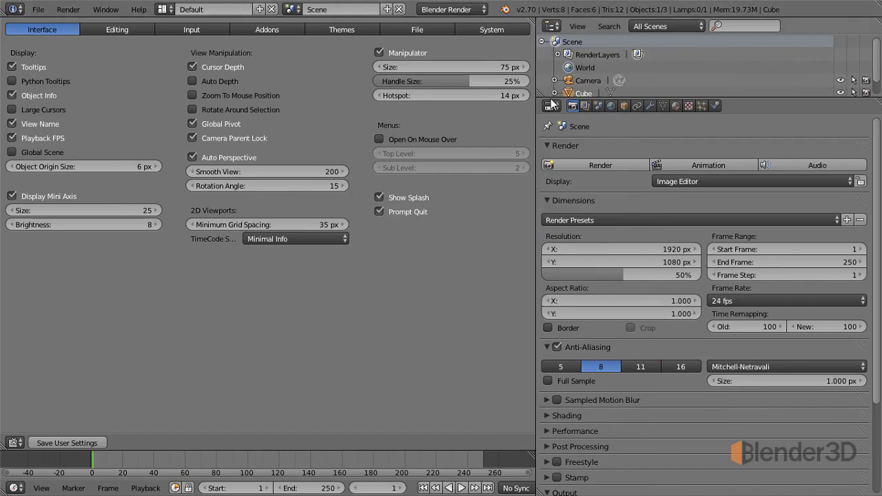
pyautogui.click(552, 105)
pyautogui.click(577, 126)
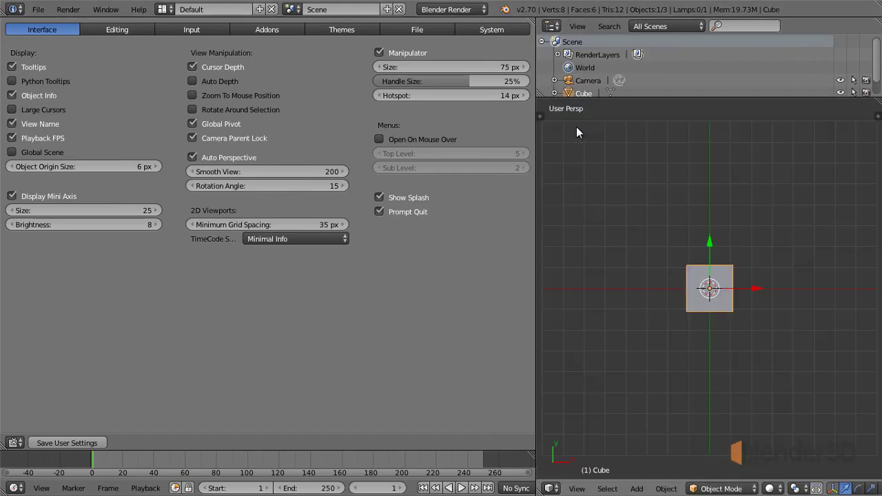
pyautogui.moveTo(635, 243)
pyautogui.mouseDown(button='middle')
pyautogui.moveTo(670, 263)
pyautogui.moveTo(662, 234)
pyautogui.mouseUp(button='middle')
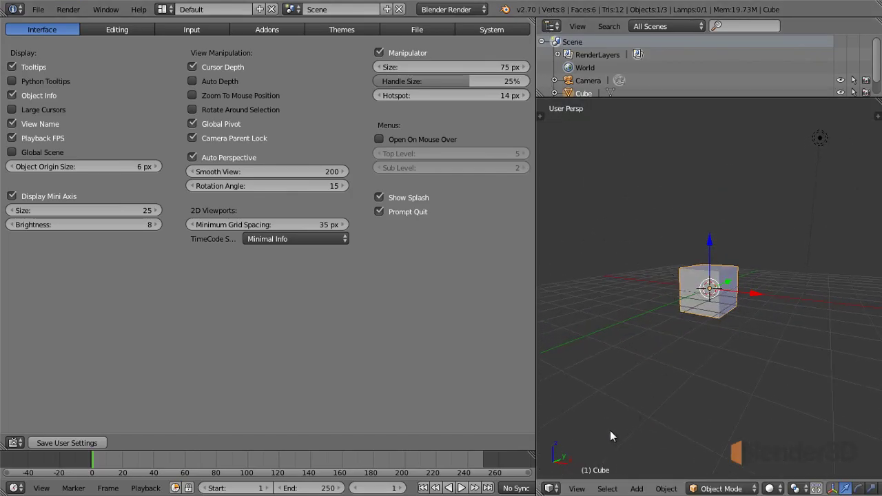
# - Keep Display Mini Axis on and set the mini axis Size to 57 and Brightness to 7
pyautogui.click(14, 197)
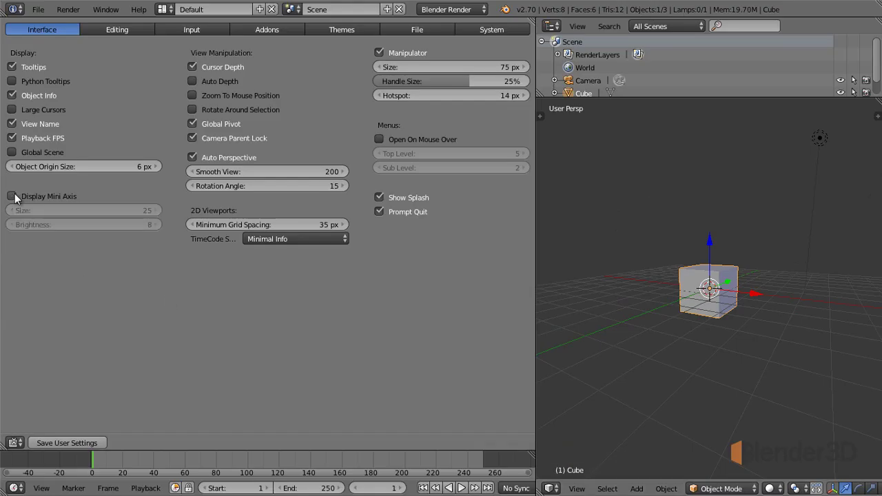
pyautogui.click(14, 197)
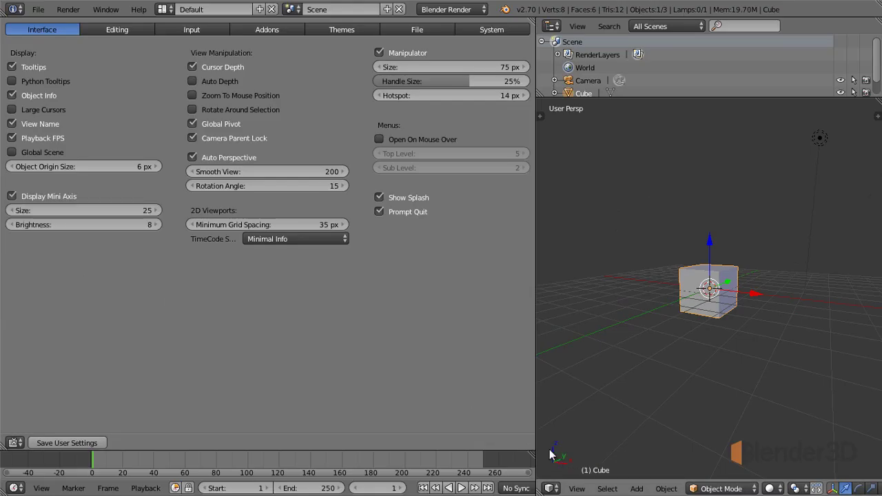
pyautogui.moveTo(33, 211)
pyautogui.mouseDown()
pyautogui.moveTo(124, 213)
pyautogui.moveTo(42, 213)
pyautogui.moveTo(102, 215)
pyautogui.mouseUp()
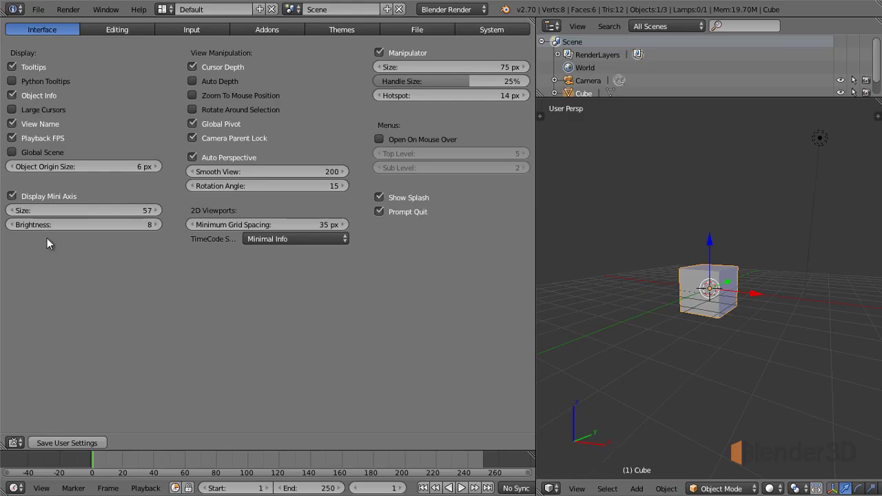
pyautogui.moveTo(49, 226)
pyautogui.mouseDown()
pyautogui.moveTo(98, 226)
pyautogui.moveTo(16, 223)
pyautogui.moveTo(87, 225)
pyautogui.mouseUp()
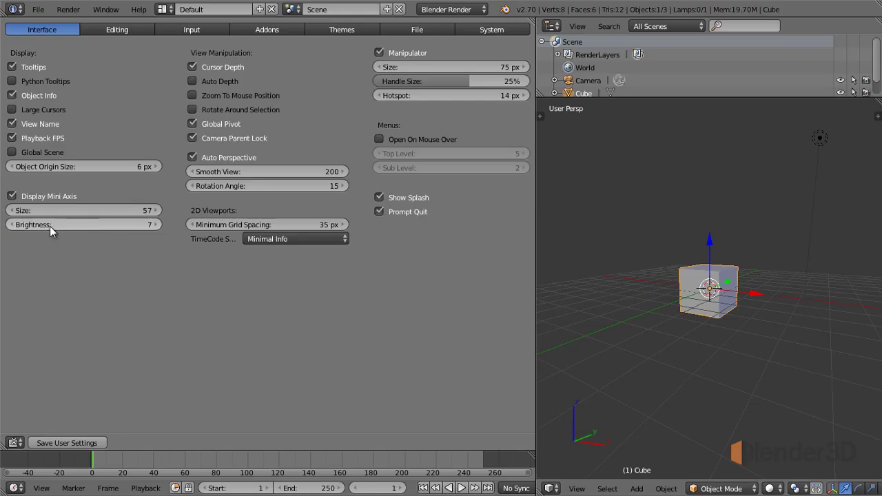
pyautogui.moveTo(536, 246); pyautogui.dragTo(527, 246)
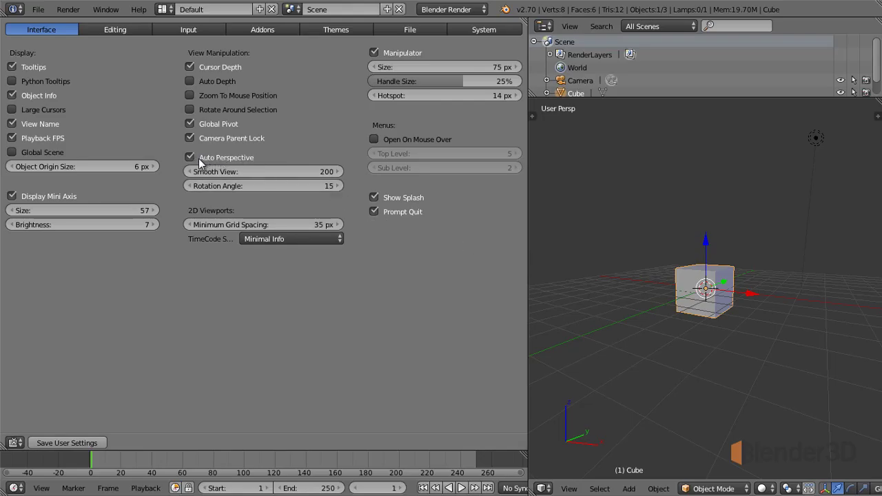
pyautogui.moveTo(229, 157)
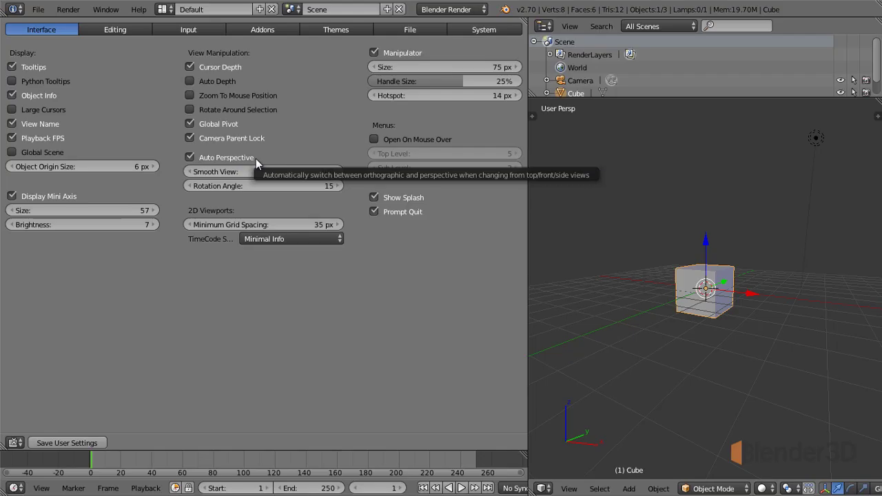
# - Test numpad 5 orthographic and numpad 1 front views with Auto Perspective still on
pyautogui.moveTo(770, 321); pyautogui.dragTo(702, 339, button='middle')
pyautogui.scroll(-3, 708, 337)
pyautogui.scroll(1, 702, 339)
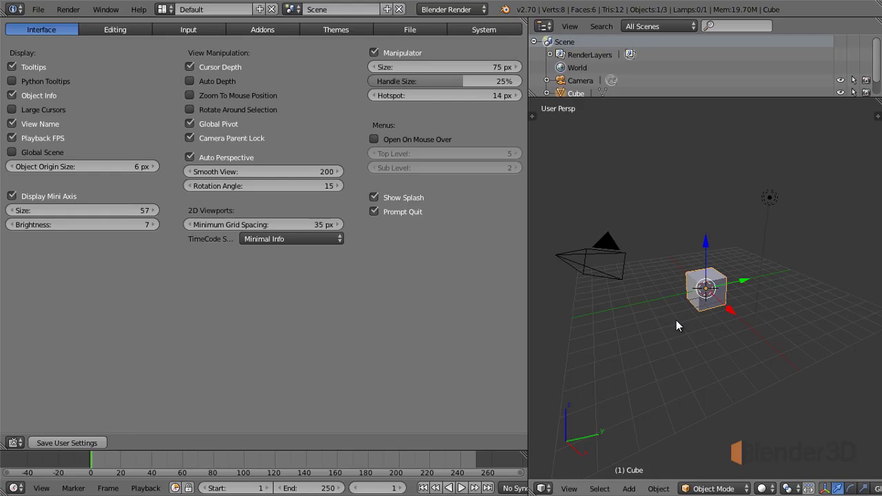
pyautogui.press('KP_5')
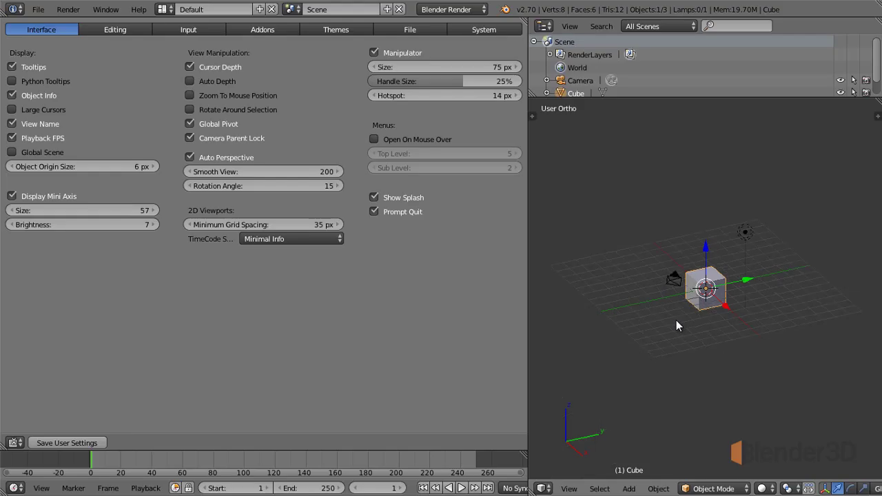
pyautogui.moveTo(653, 336)
pyautogui.mouseDown(button='middle')
pyautogui.moveTo(688, 337)
pyautogui.moveTo(751, 312)
pyautogui.moveTo(675, 337)
pyautogui.moveTo(688, 344)
pyautogui.mouseUp(button='middle')
pyautogui.press('KP_1')
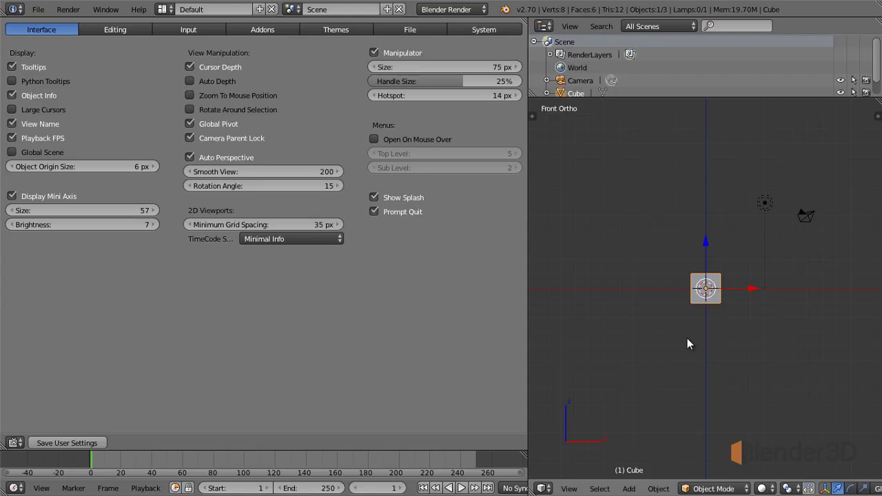
pyautogui.moveTo(769, 317); pyautogui.dragTo(661, 356, button='middle')
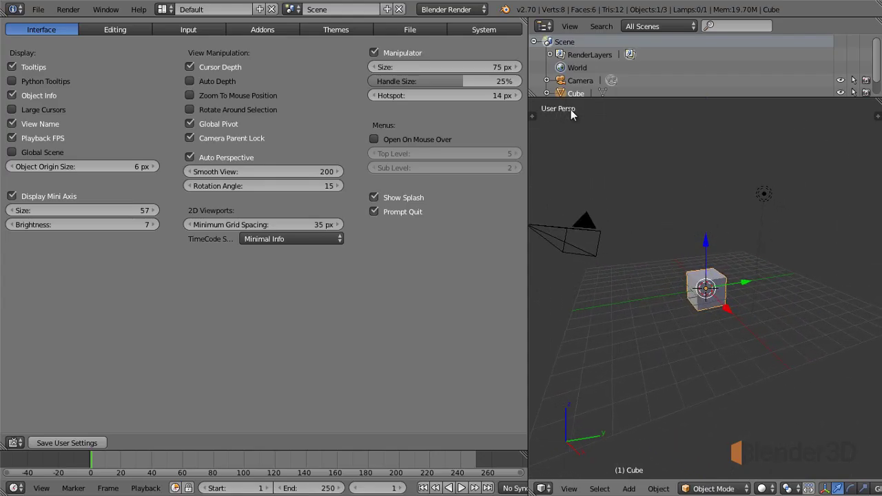
# - Uncheck Auto Perspective and retest numpad 5 and numpad 1, orbiting while staying orthographic
pyautogui.click(211, 160)
pyautogui.press('KP_5')
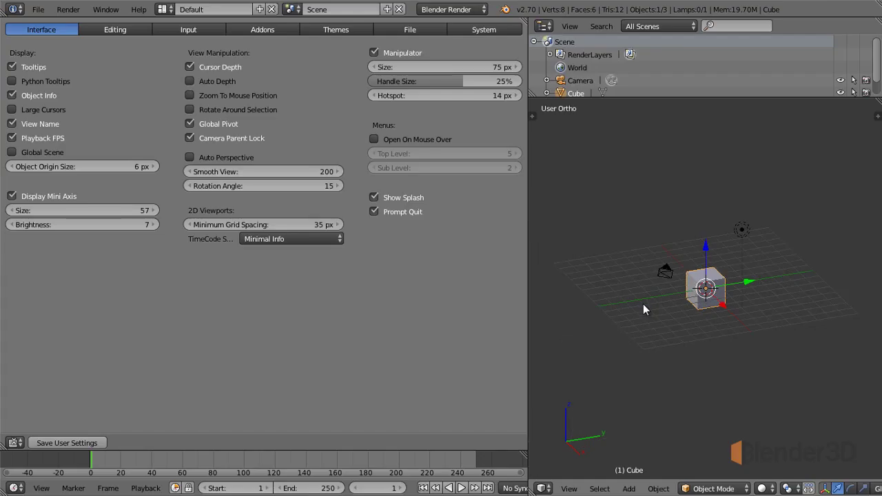
pyautogui.press('KP_1')
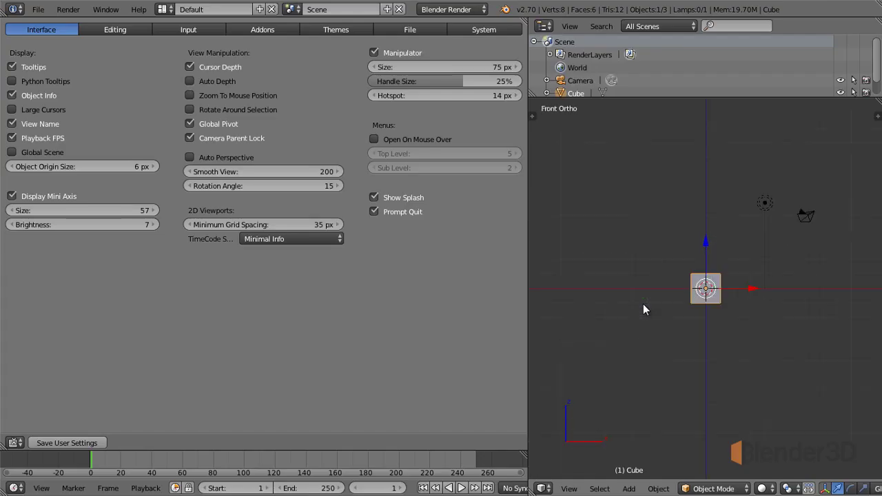
pyautogui.moveTo(650, 305)
pyautogui.mouseDown(button='middle')
pyautogui.moveTo(673, 354)
pyautogui.moveTo(636, 354)
pyautogui.moveTo(647, 345)
pyautogui.moveTo(648, 304)
pyautogui.mouseUp(button='middle')
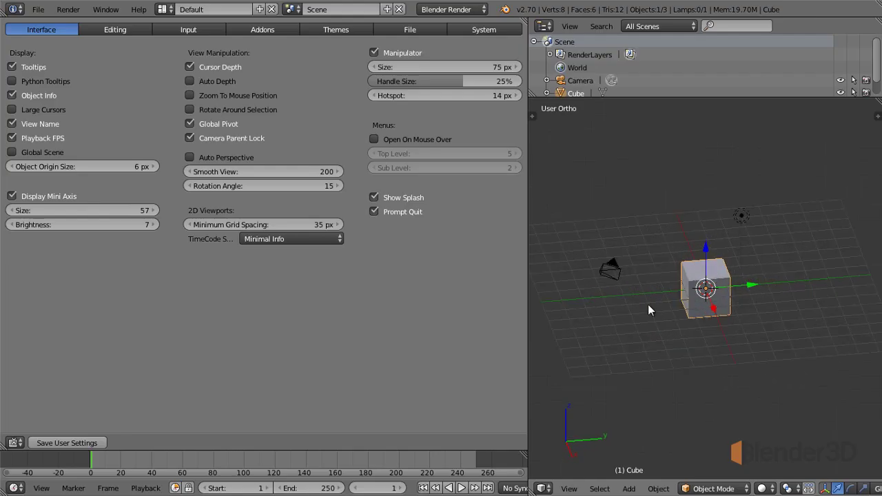
pyautogui.moveTo(640, 274); pyautogui.dragTo(658, 289, button='middle')
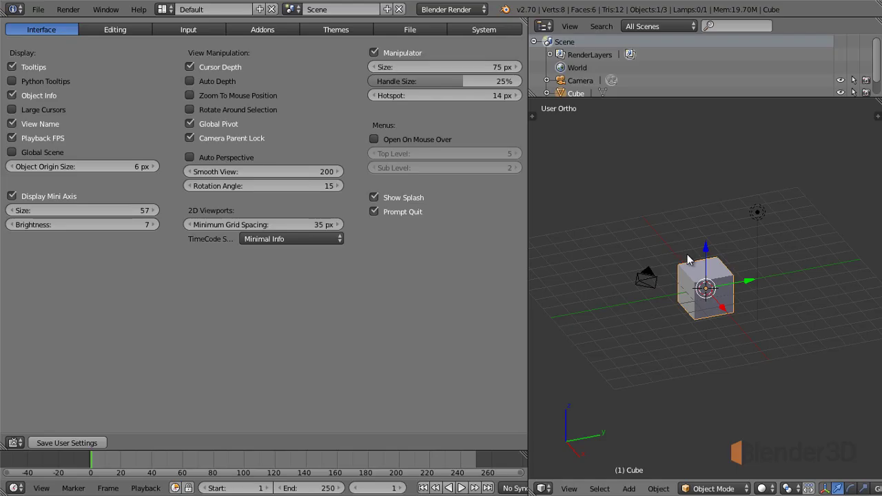
pyautogui.scroll(-1, 681, 285)
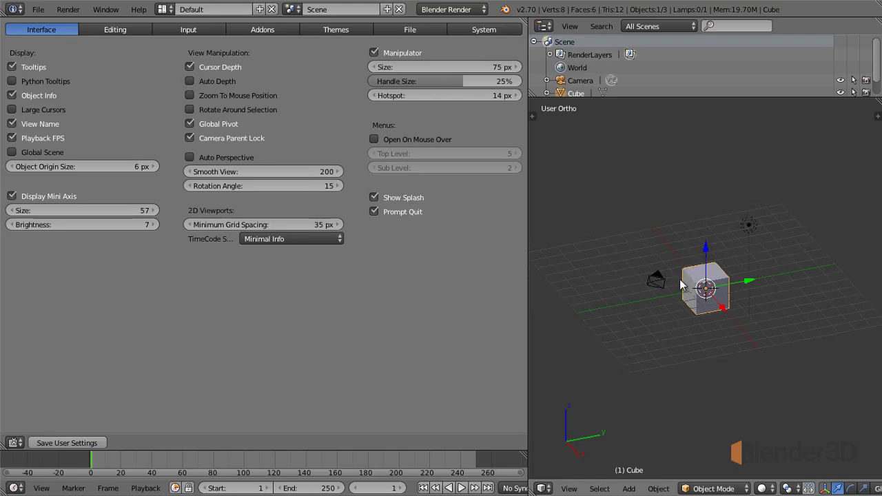
pyautogui.press('KP_1')
pyautogui.press('KP_3')
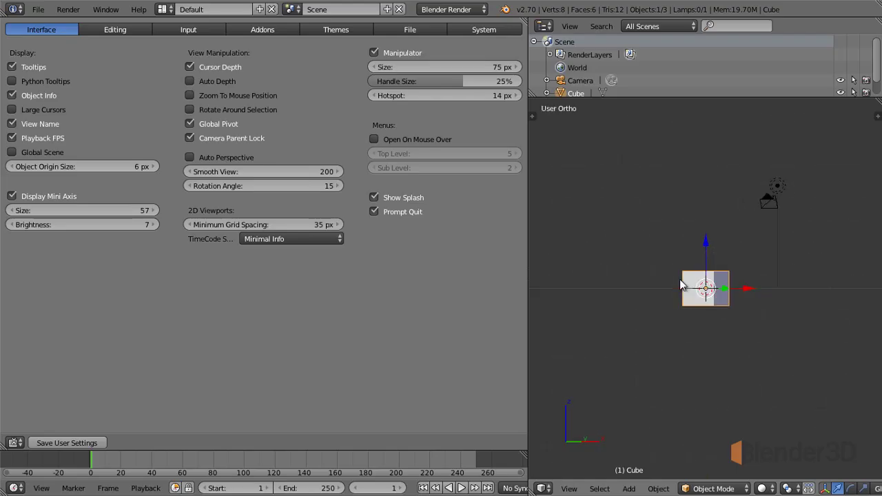
pyautogui.press('KP_7')
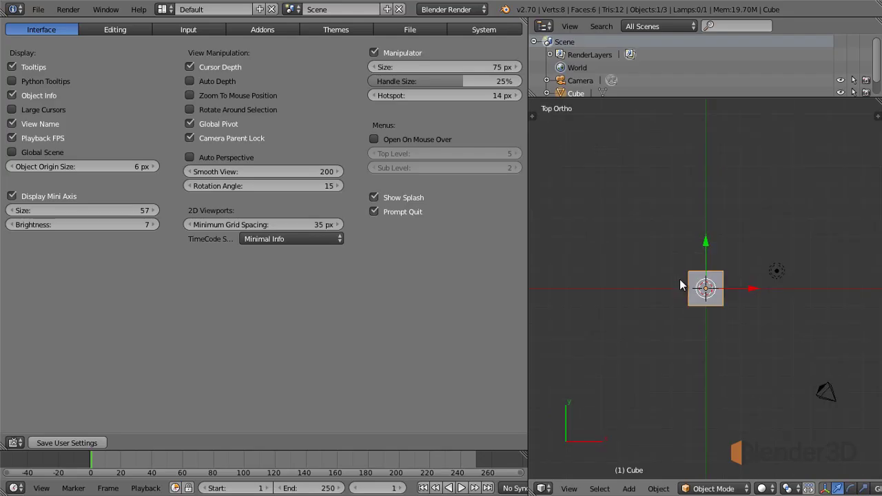
pyautogui.moveTo(713, 338); pyautogui.dragTo(685, 246, button='middle')
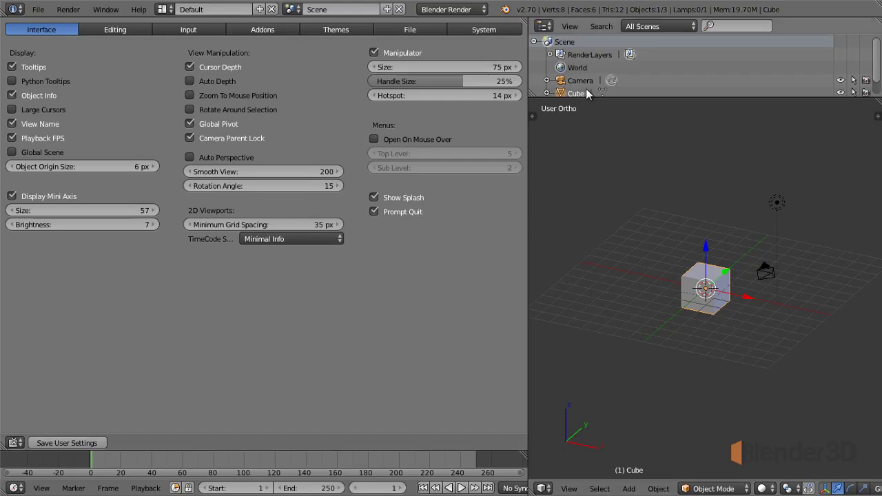
# - Show and close the splash screen from Help, untick Show Splash, then show the Editing page
pyautogui.click(139, 10)
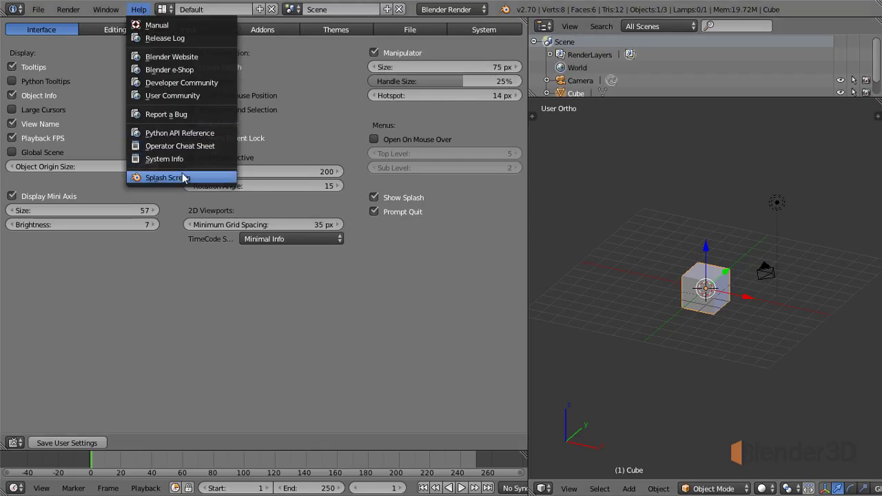
pyautogui.click(184, 177)
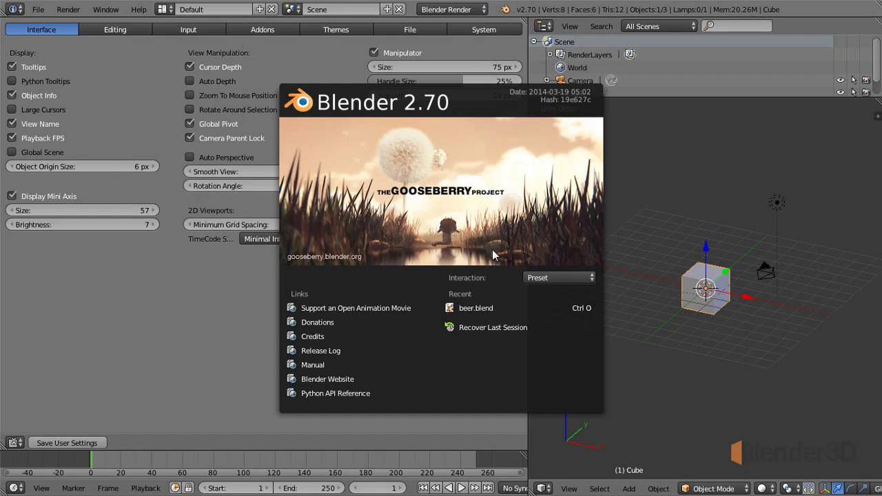
pyautogui.click(375, 156)
pyautogui.click(376, 198)
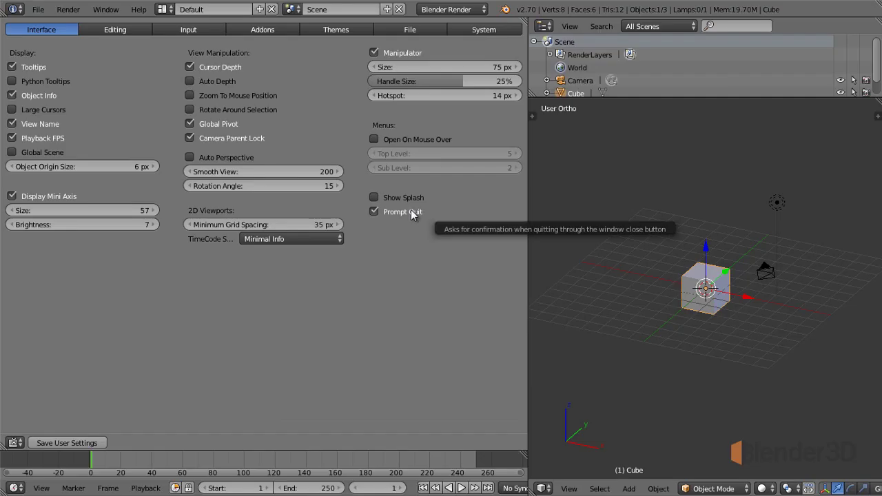
pyautogui.click(121, 35)
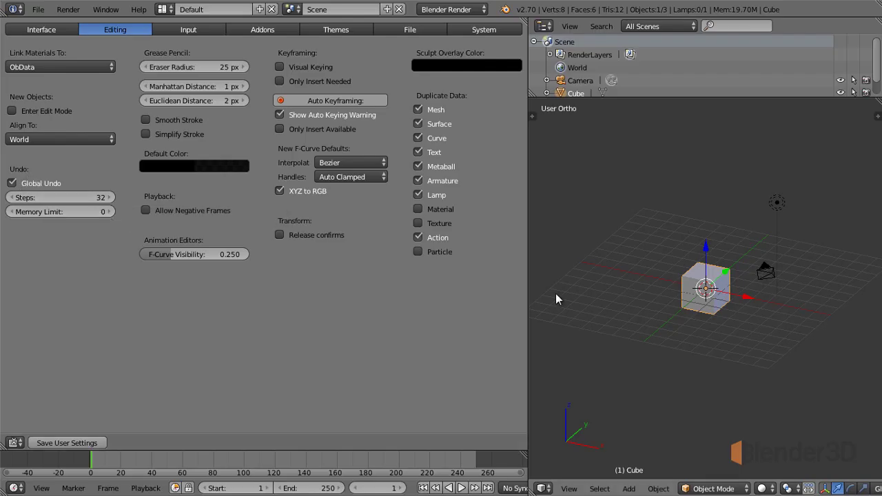
# - Drag the cube upward along Z, then undo the move with Ctrl+Z
pyautogui.moveTo(705, 250)
pyautogui.mouseDown()
pyautogui.moveTo(706, 205)
pyautogui.moveTo(758, 192)
pyautogui.mouseUp()
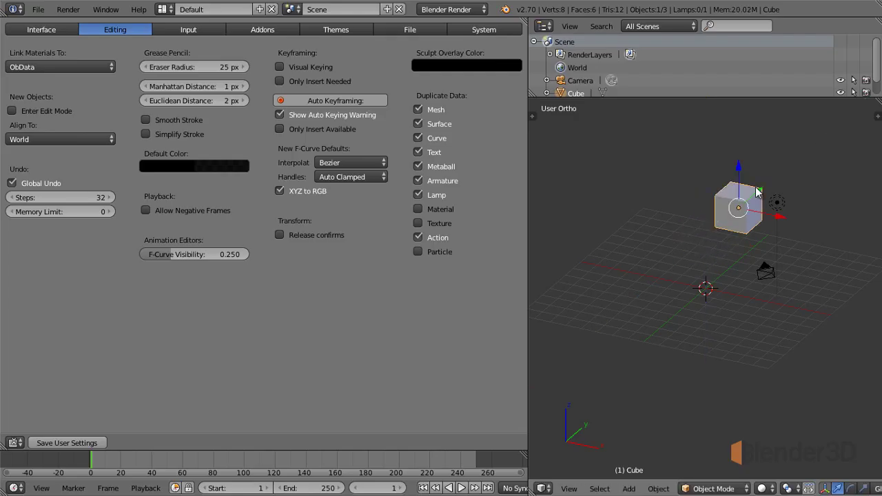
pyautogui.hotkey('ctrl', 'z')
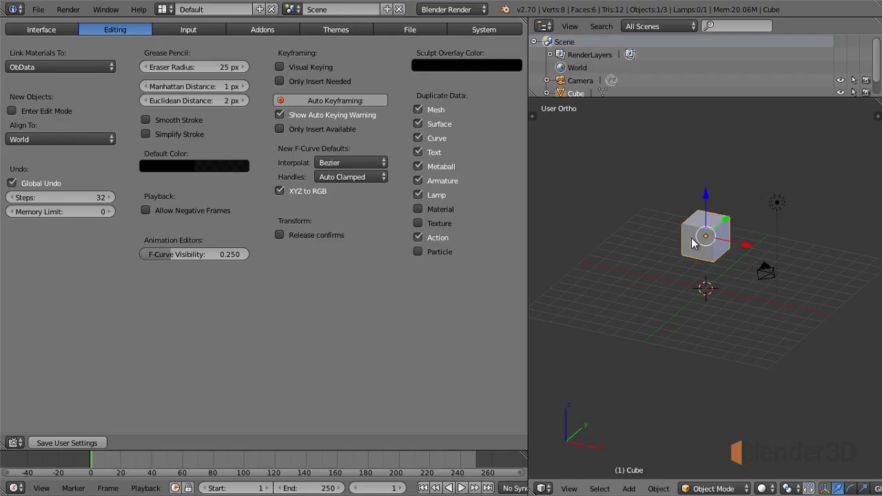
pyautogui.hotkey('ctrl', 'z')
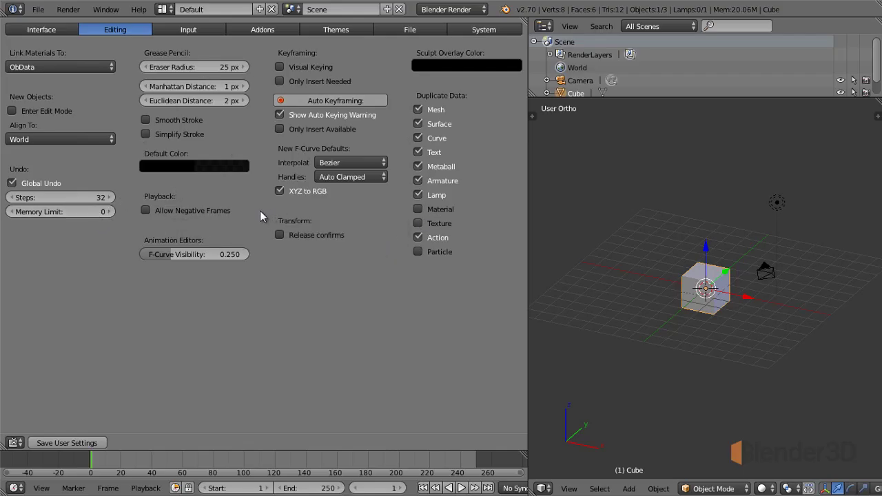
# - On the Input page, test scaling the cube with Continuous Grab off, then on, cancelling each scale
pyautogui.click(202, 31)
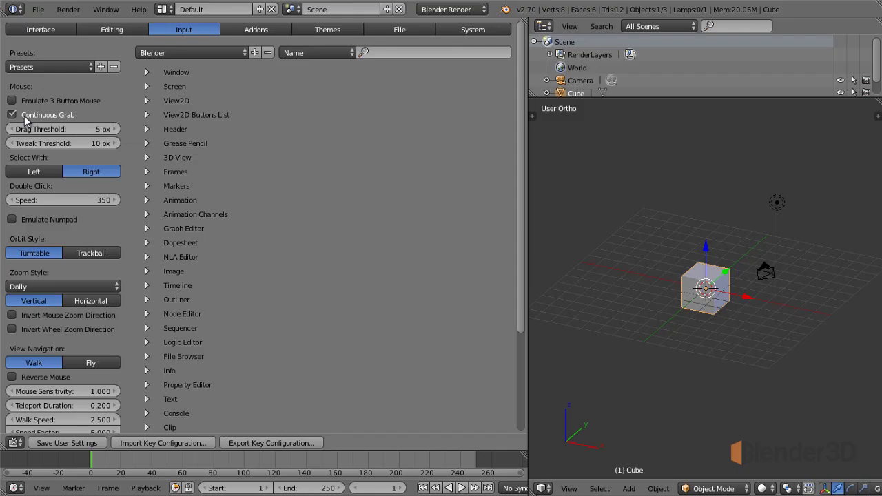
pyautogui.click(33, 116)
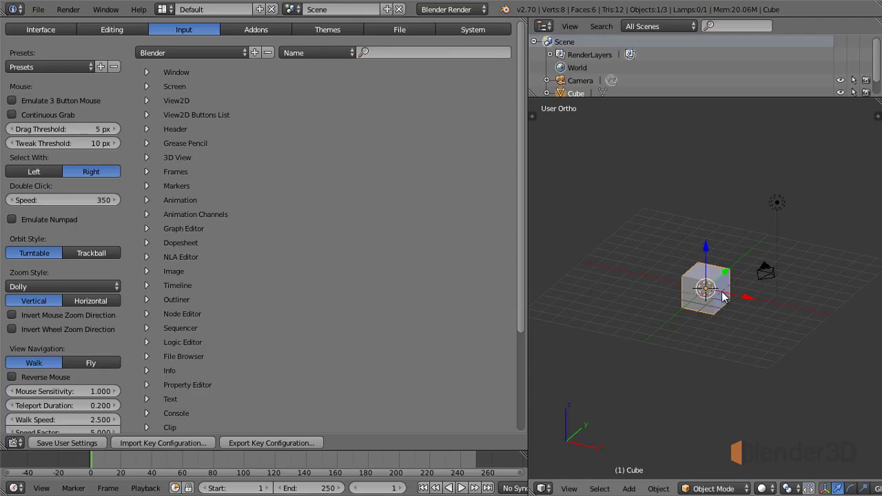
pyautogui.press('s')
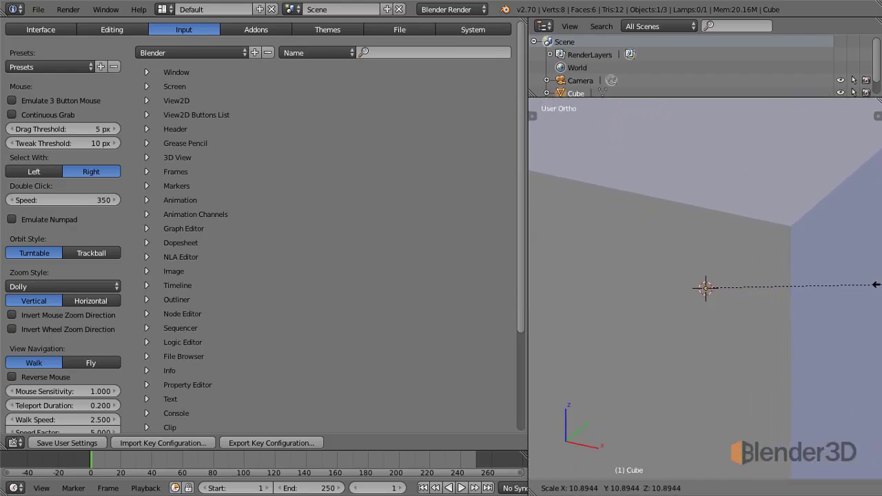
pyautogui.press('Escape')
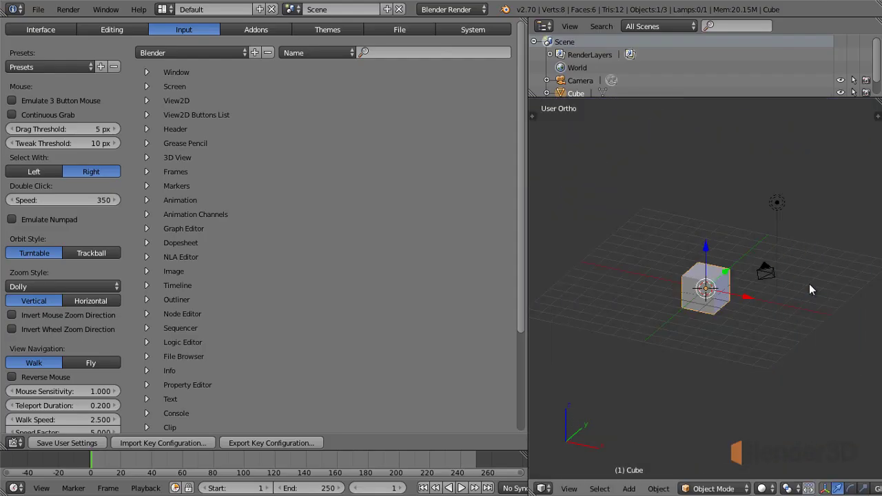
pyautogui.click(53, 114)
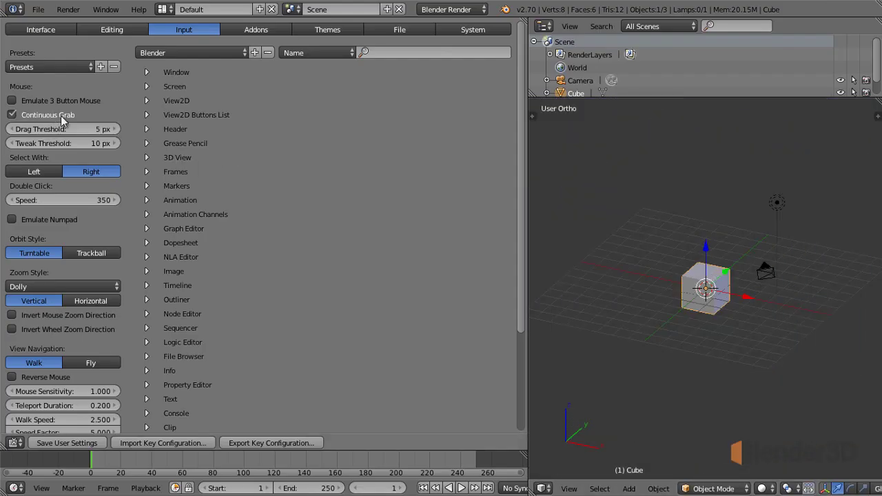
pyautogui.press('s')
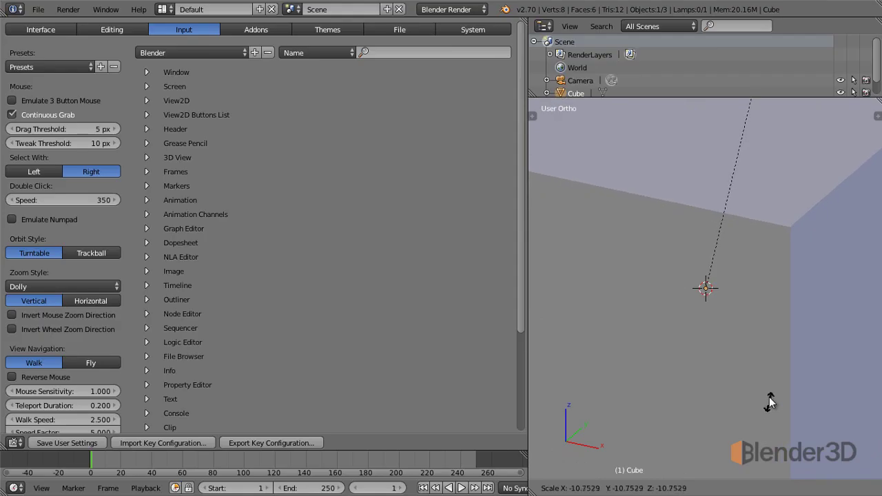
pyautogui.press('Escape')
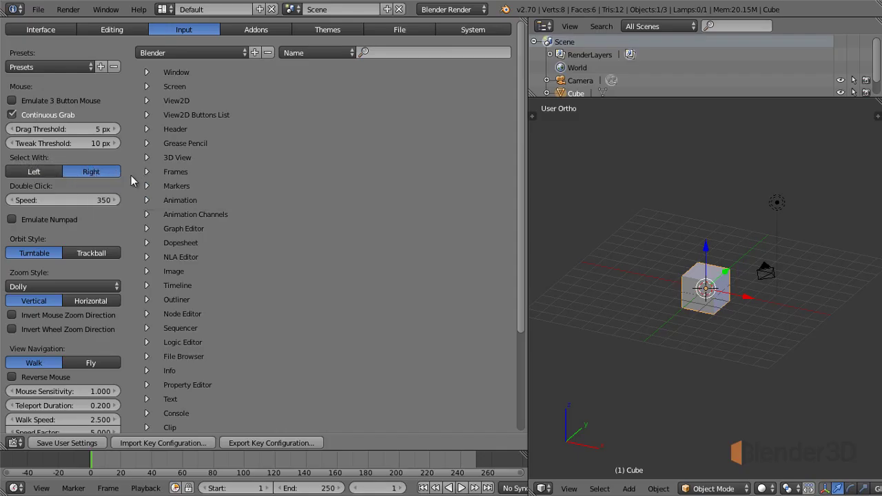
# - Right-click the lamp, camera and cube, then set Select With to Left and select camera and lamp
pyautogui.rightClick(778, 203)
pyautogui.rightClick(766, 272)
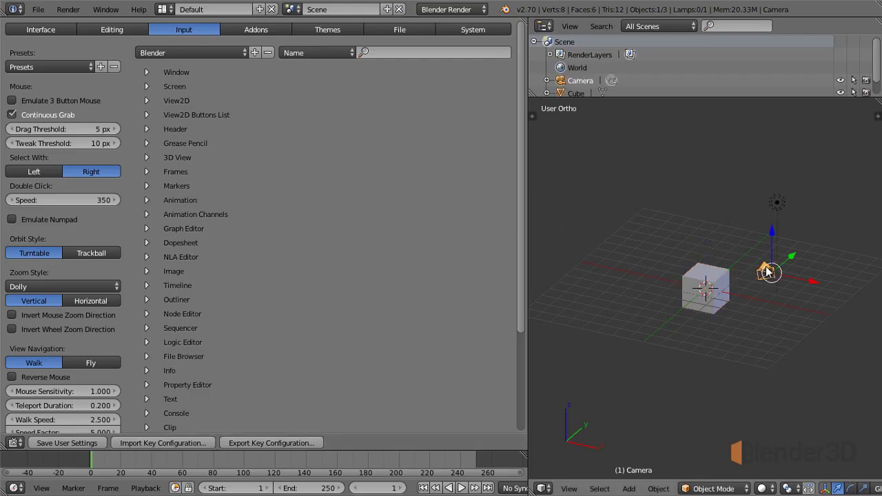
pyautogui.rightClick(721, 278)
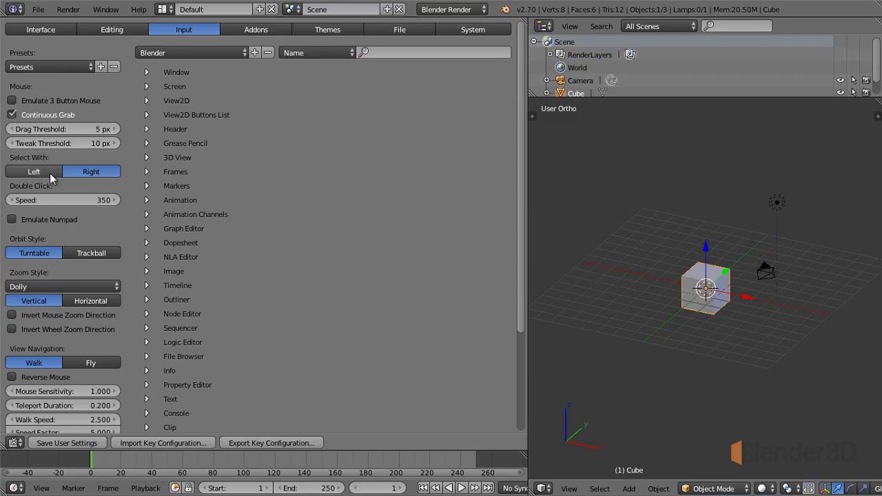
pyautogui.click(49, 174)
pyautogui.click(766, 272)
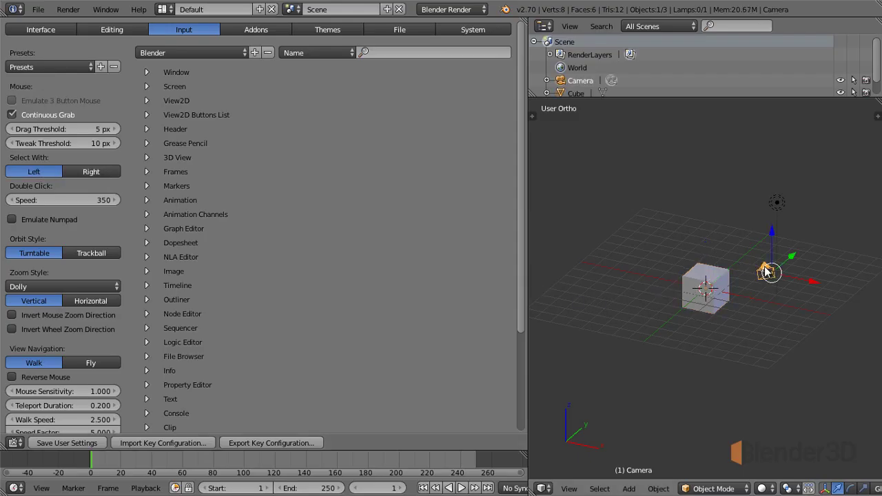
pyautogui.click(777, 204)
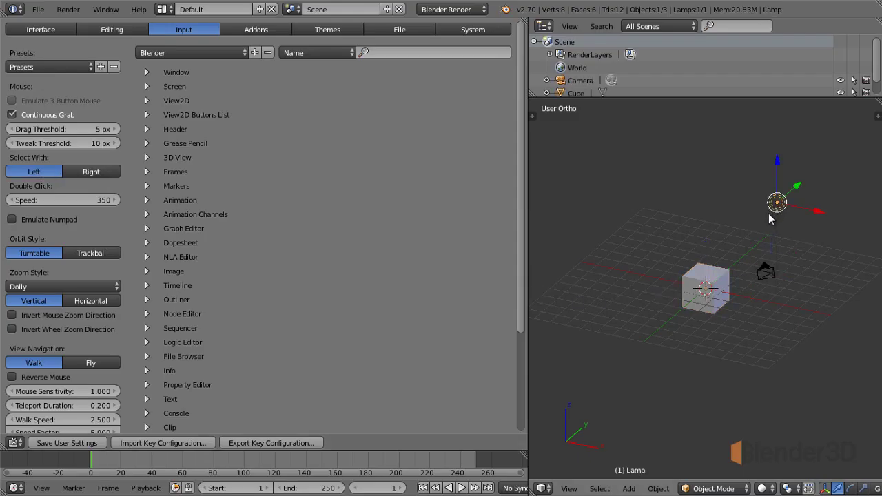
# - Place the 3D cursor to the left of the cube and set Select With back to Right
pyautogui.rightClick(644, 243)
pyautogui.rightClick(601, 285)
pyautogui.click(624, 279)
pyautogui.click(91, 173)
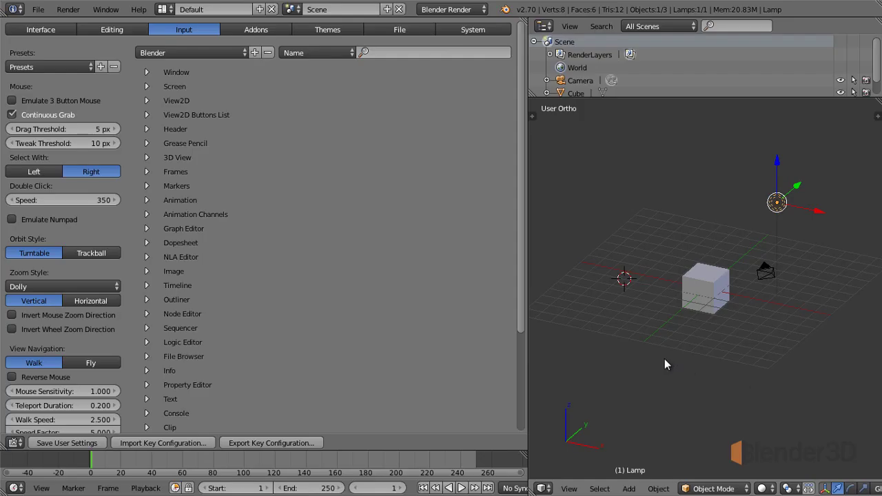
# - Test numpad 3 and 8 views and the number-row 3 with Emulate Numpad, then show Add-ons
pyautogui.press('KP_3')
pyautogui.press('KP_8')
pyautogui.press('KP_8')
pyautogui.press('KP_8')
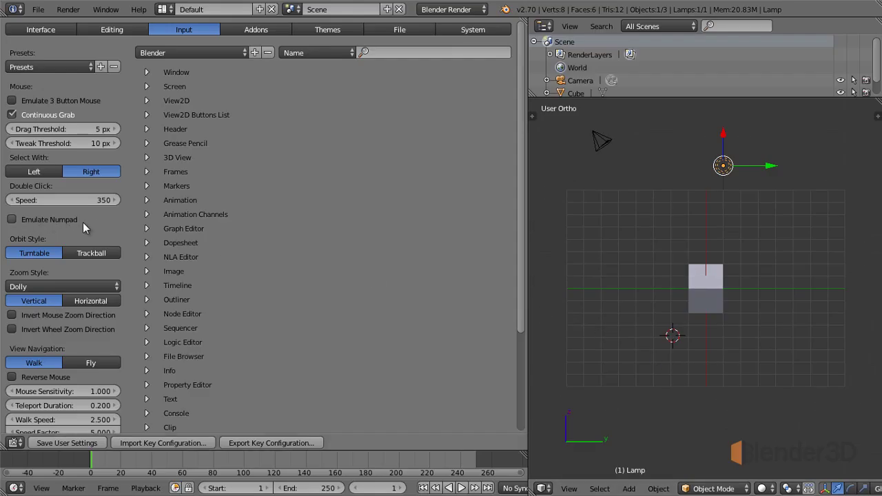
pyautogui.click(13, 219)
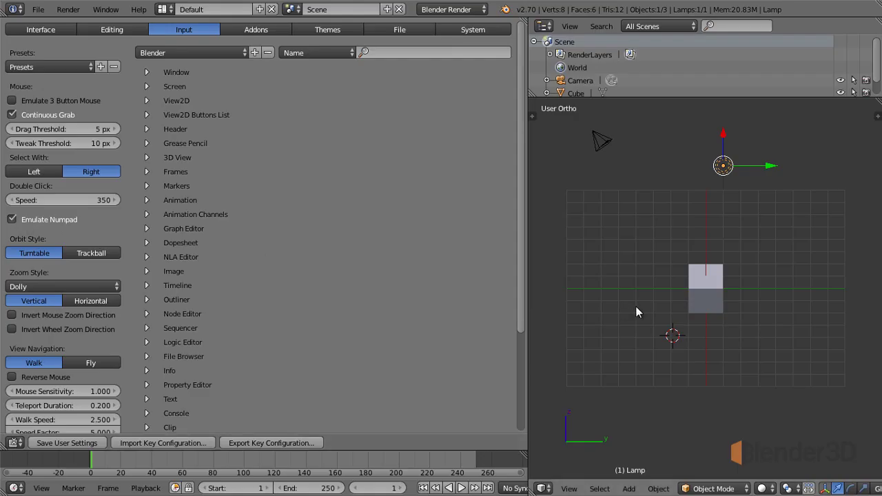
pyautogui.press('3')
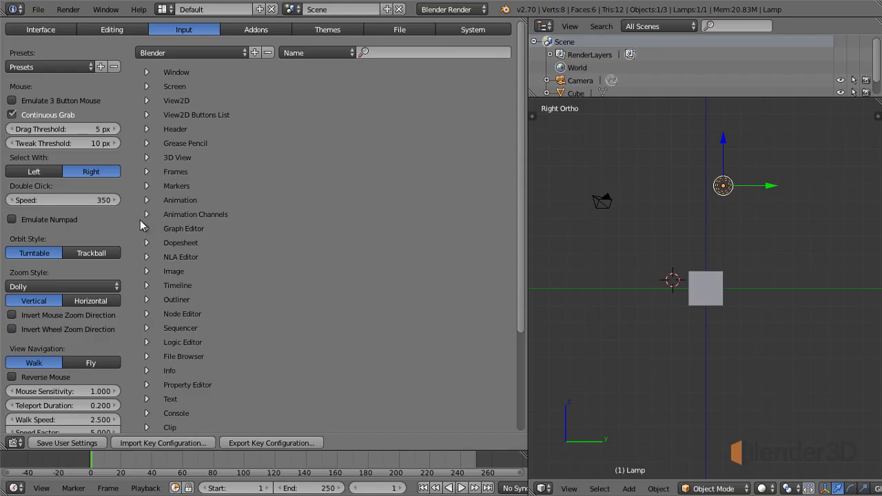
pyautogui.scroll(-3, 130, 220)
pyautogui.scroll(-2, 130, 220)
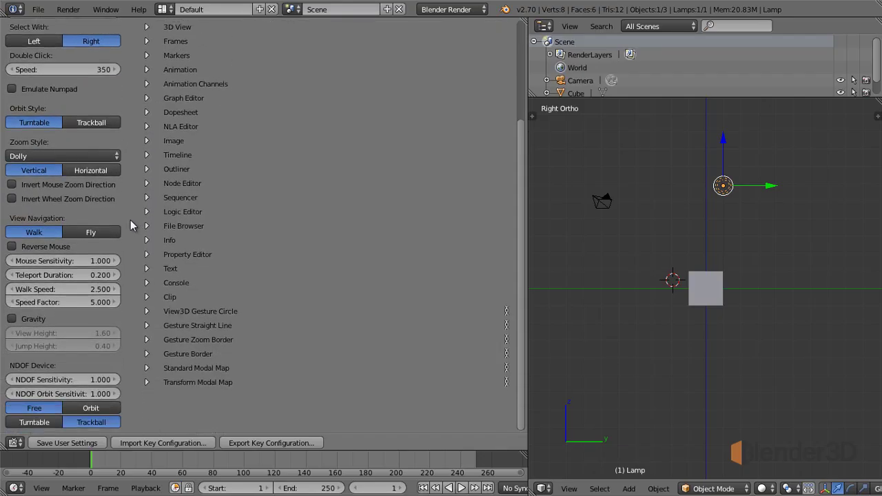
pyautogui.scroll(5, 130, 220)
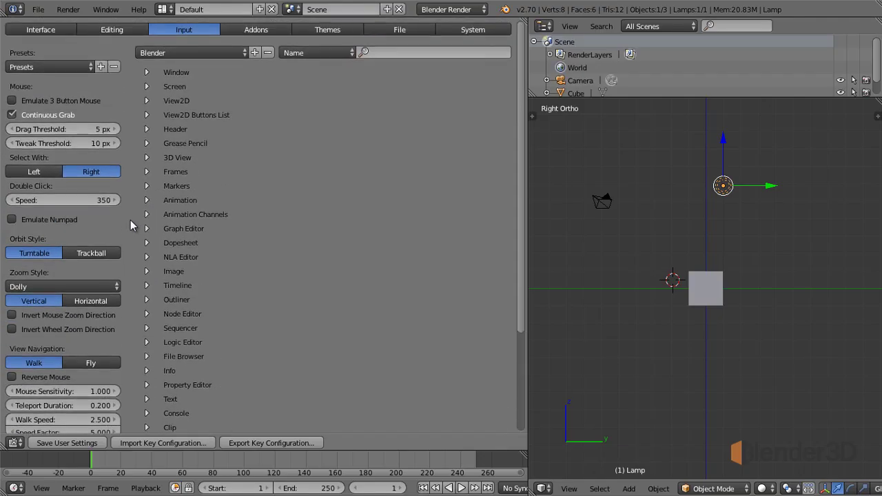
pyautogui.click(275, 31)
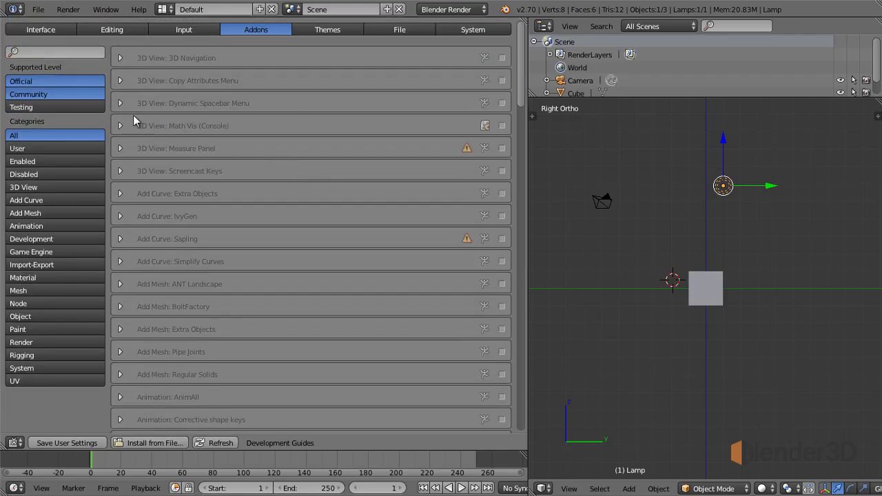
# - Filter add-ons by Enabled, Animation, Add Mesh, then Node, and toggle Node Wrangler on and off
pyautogui.click(44, 164)
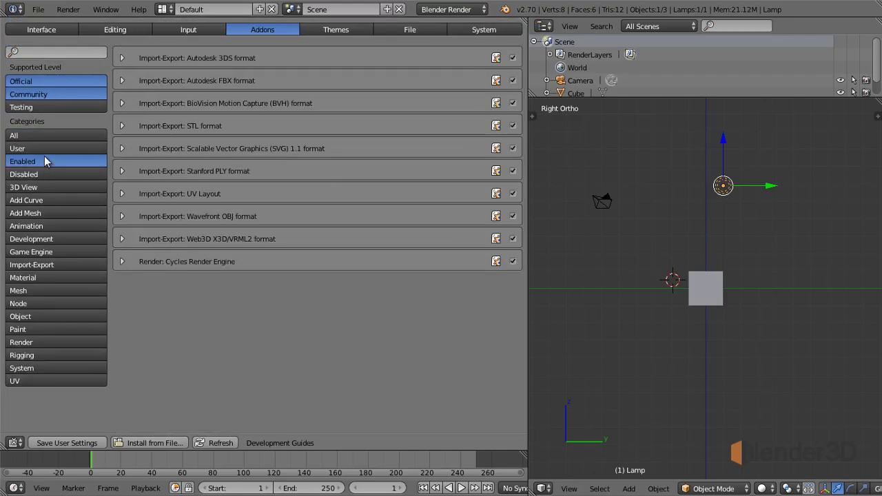
pyautogui.click(45, 225)
pyautogui.click(49, 213)
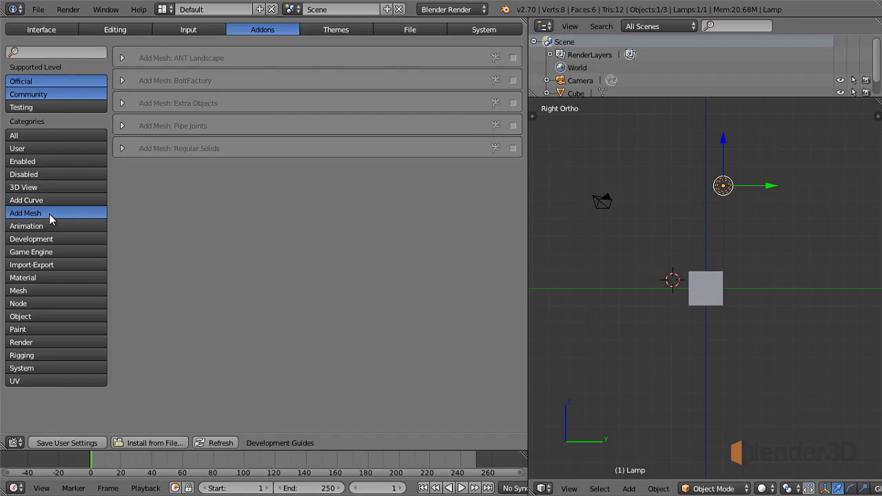
pyautogui.click(49, 305)
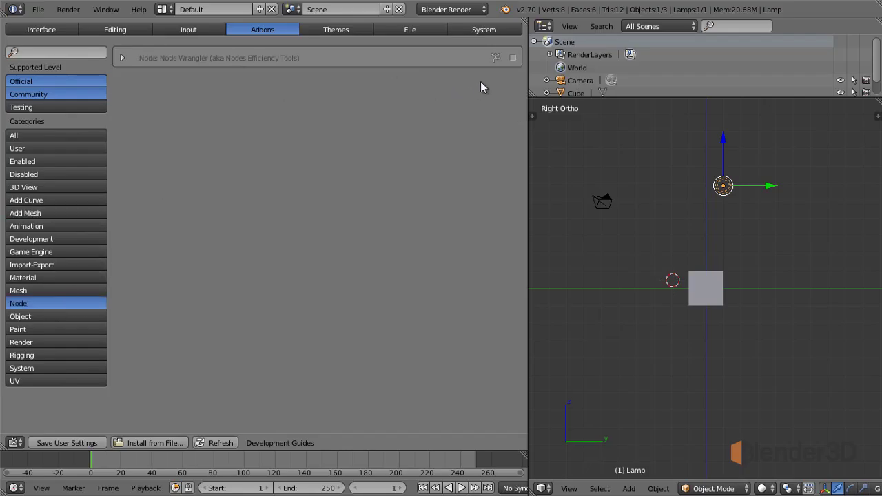
pyautogui.click(514, 58)
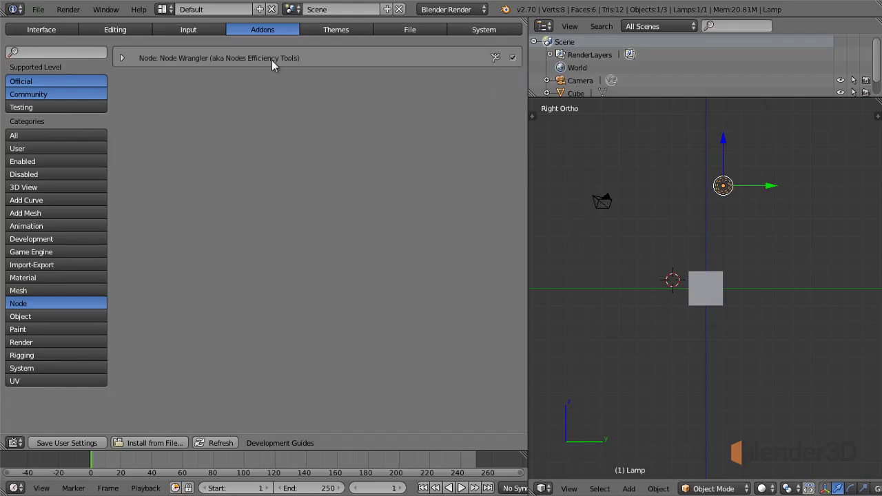
pyautogui.click(513, 59)
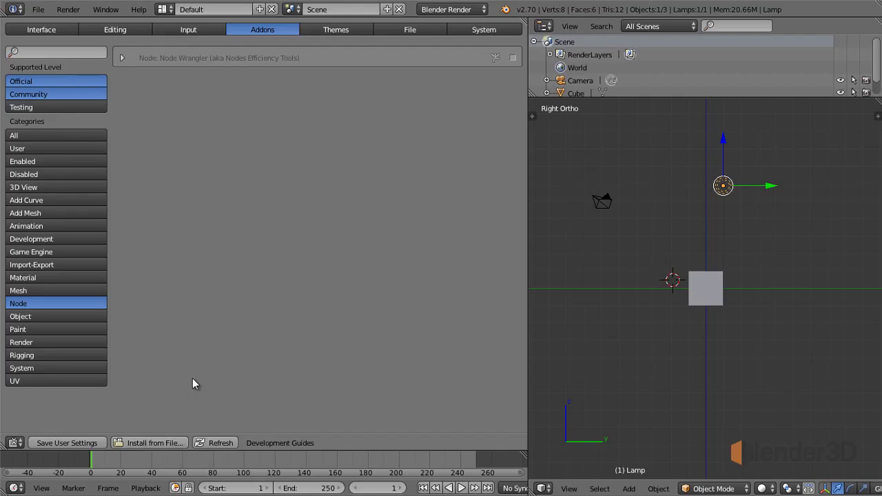
pyautogui.click(135, 444)
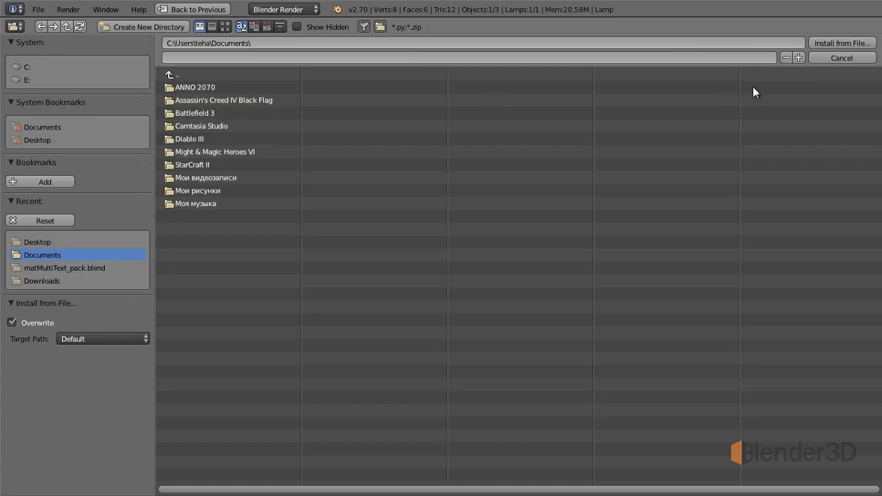
pyautogui.click(841, 58)
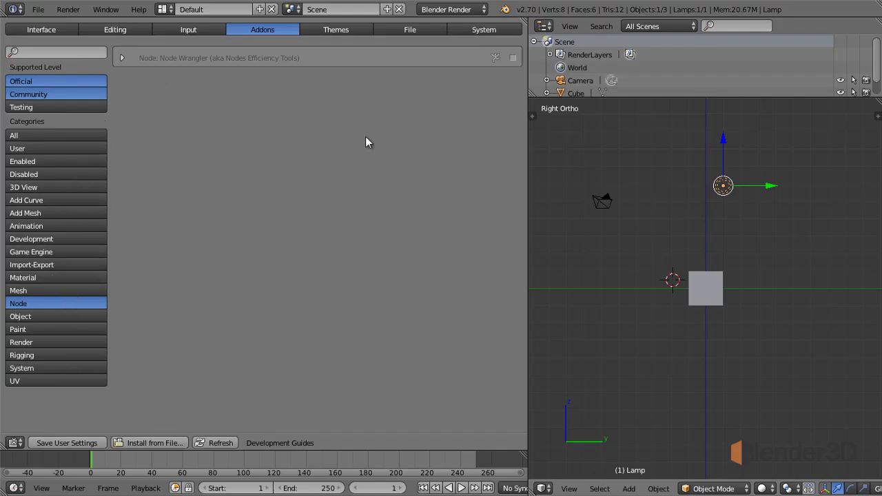
# - Show the Themes page and turn the enlarged outliner area into a Properties editor
pyautogui.click(325, 26)
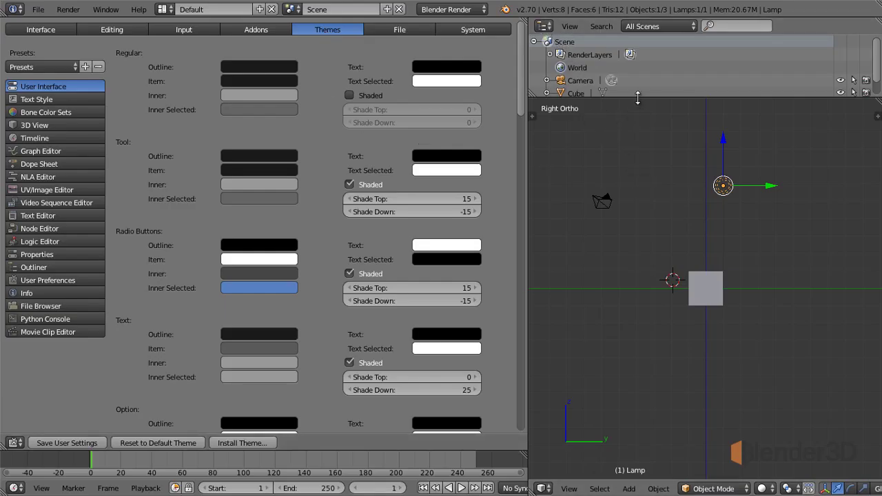
pyautogui.moveTo(637, 98); pyautogui.dragTo(637, 261)
pyautogui.click(542, 28)
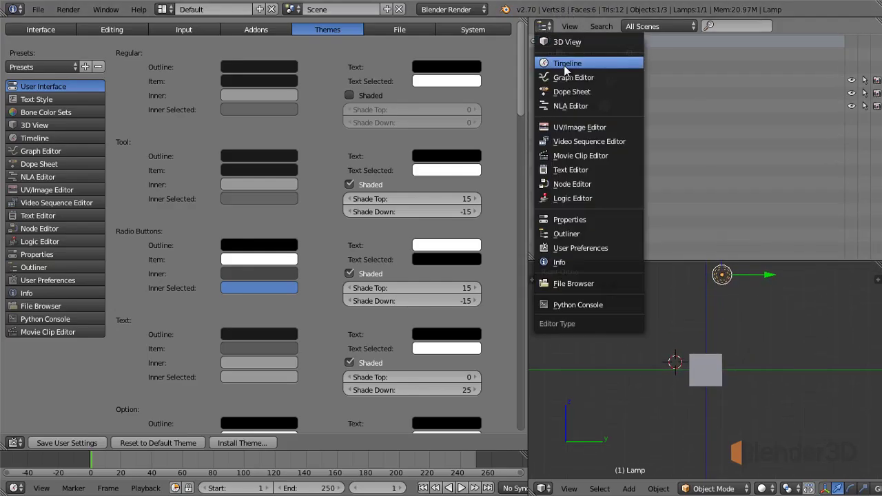
pyautogui.click(576, 219)
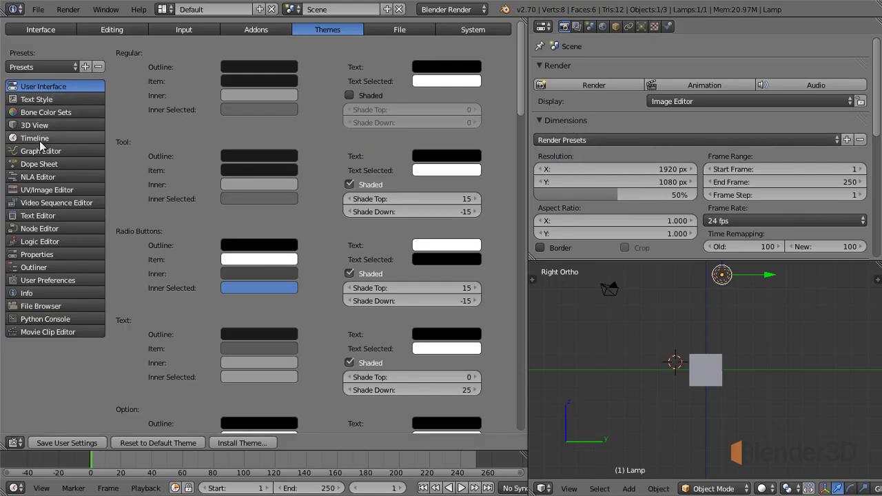
# - Change the Properties theme Text colour from black to light grey, value about 0.894
pyautogui.click(44, 253)
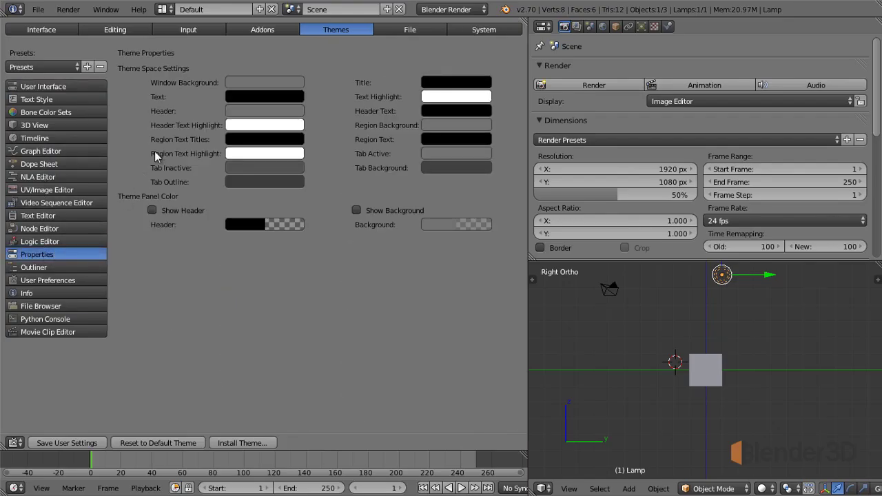
pyautogui.click(241, 100)
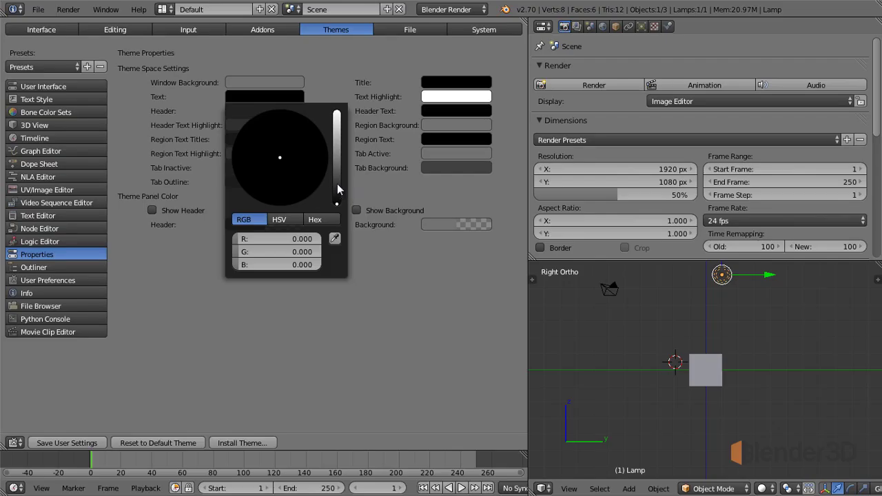
pyautogui.moveTo(339, 190); pyautogui.dragTo(343, 124)
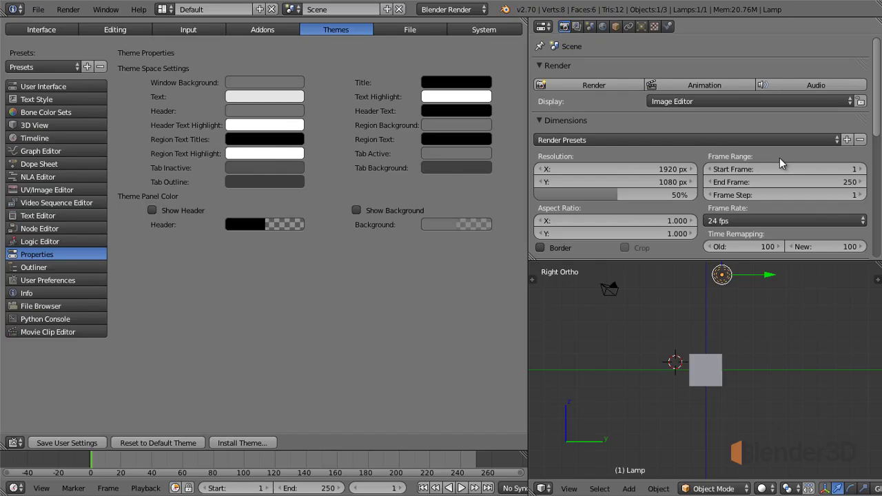
# - Change the 3D View Active Object theme colour to bright green so the selected cube is outlined green
pyautogui.click(40, 125)
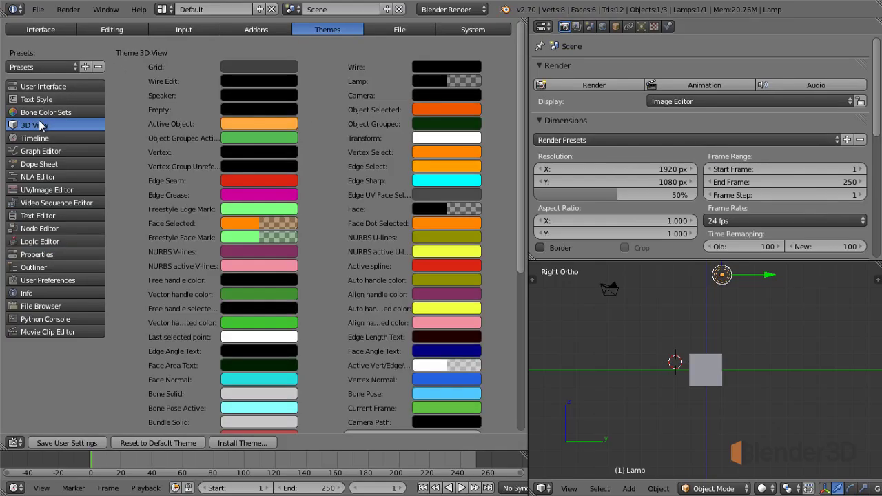
pyautogui.rightClick(708, 372)
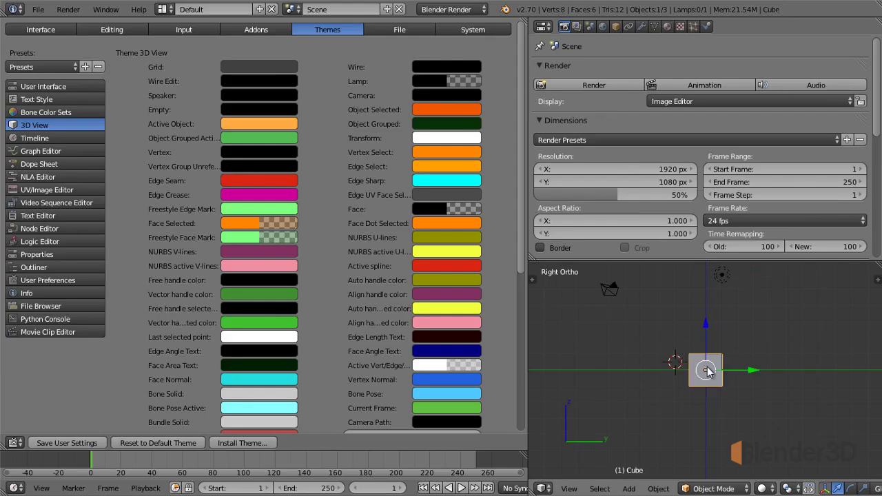
pyautogui.click(276, 127)
pyautogui.moveTo(268, 215); pyautogui.dragTo(311, 148)
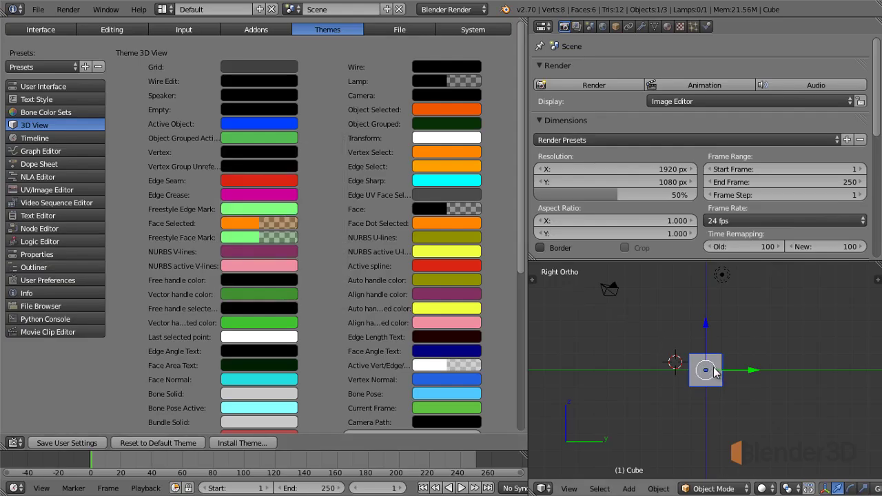
pyautogui.moveTo(712, 369); pyautogui.dragTo(699, 384, button='middle')
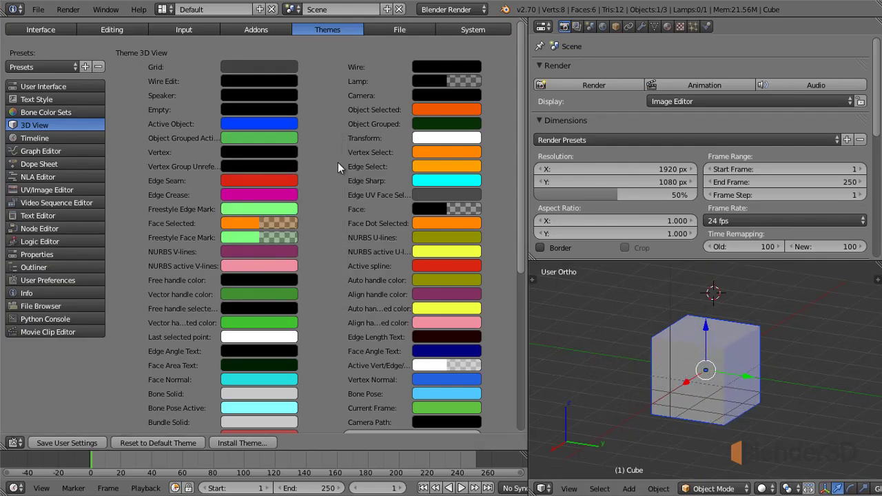
pyautogui.click(276, 124)
pyautogui.moveTo(286, 172); pyautogui.dragTo(210, 160)
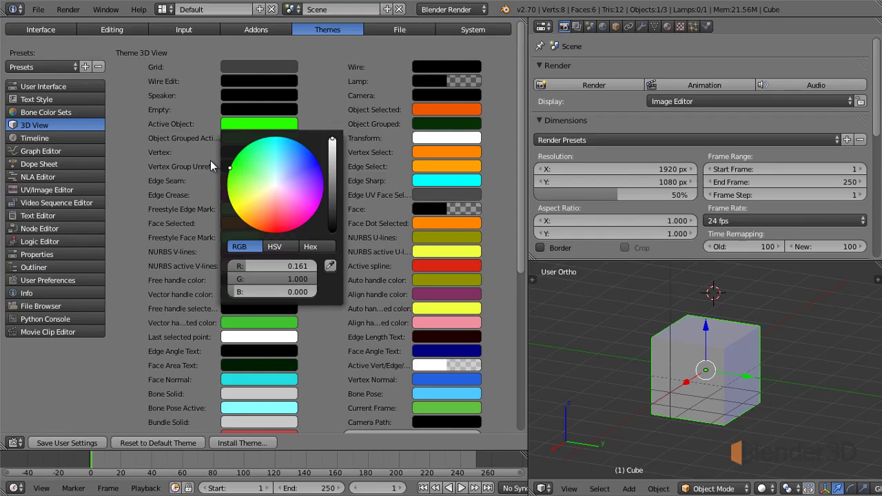
# - Bring up the Timeline theme colour settings
pyautogui.scroll(-5, 321, 139)
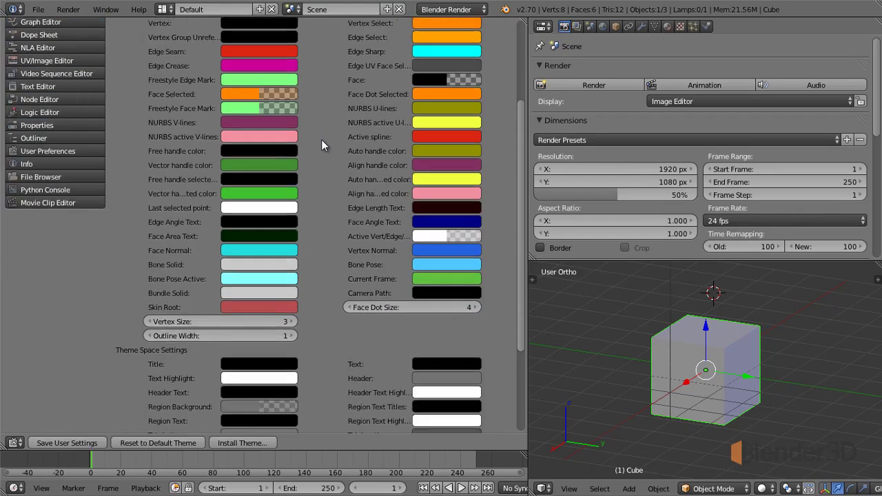
pyautogui.scroll(-5, 321, 139)
pyautogui.scroll(10, 322, 139)
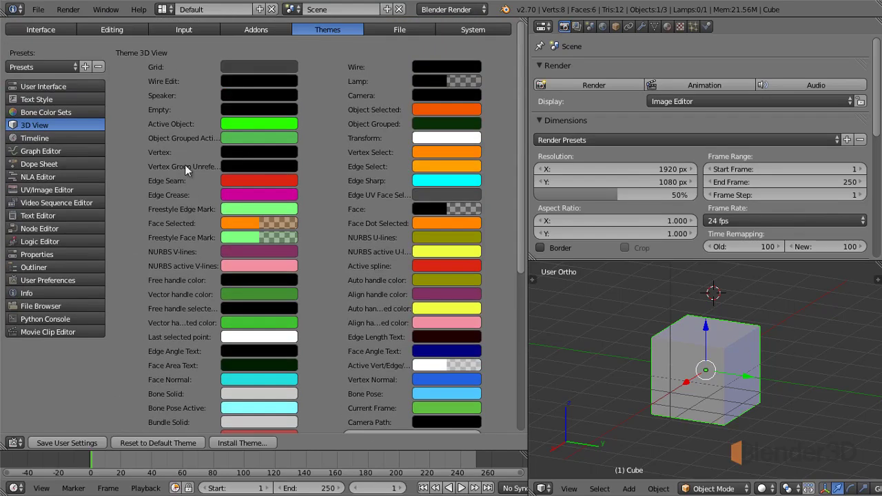
pyautogui.click(51, 137)
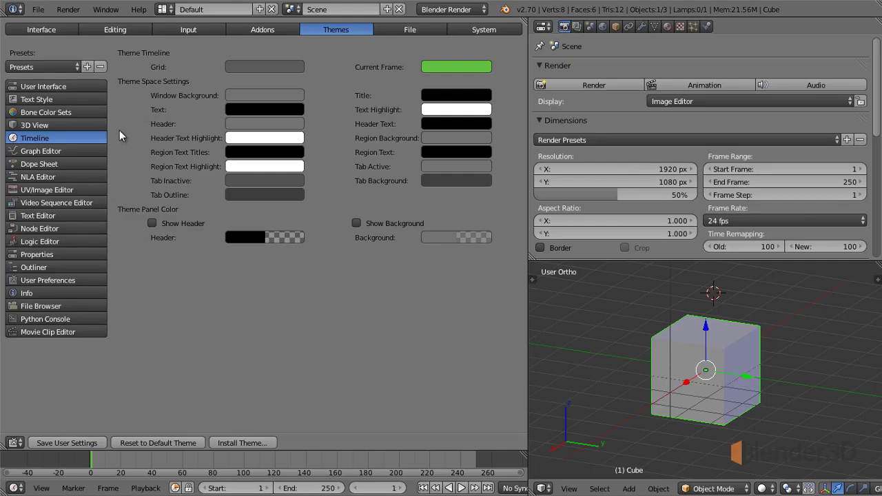
# - Browse the theme presets list, then go to the File preferences page
pyautogui.click(54, 67)
pyautogui.click(389, 30)
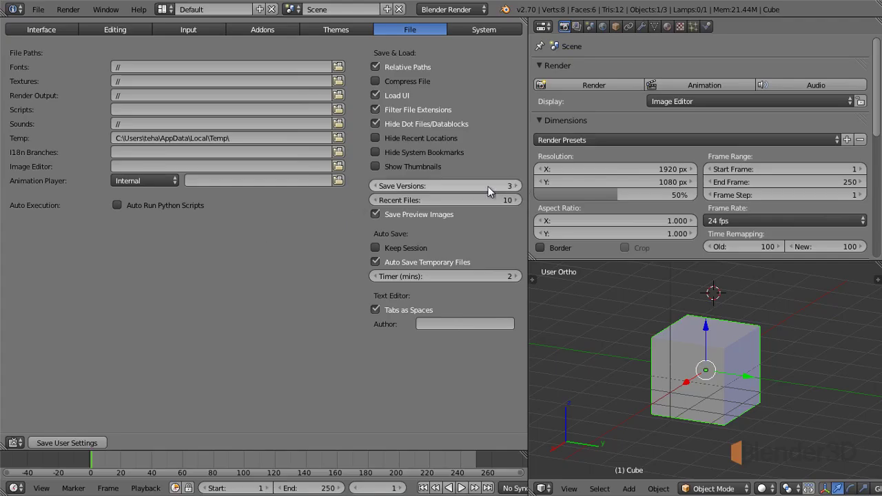
# - Lower Save Versions to 1 and move on to the System preferences
pyautogui.click(374, 186)
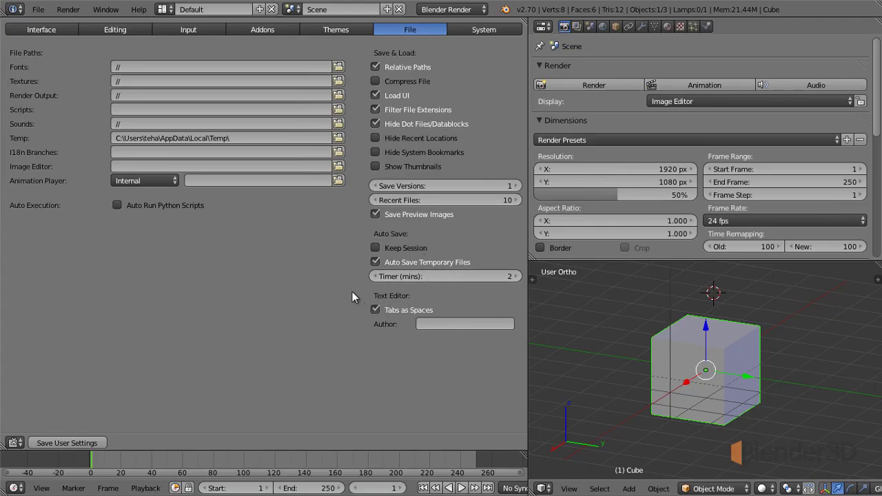
pyautogui.click(469, 31)
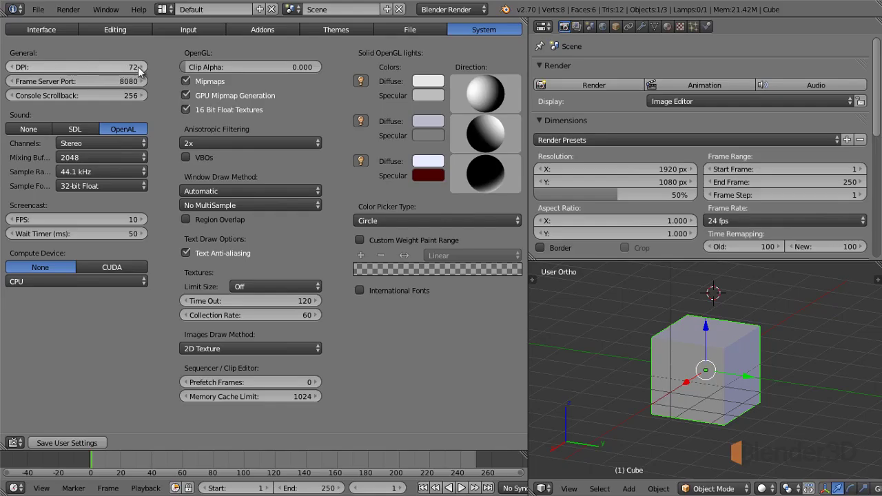
# - Adjust the interface DPI up and down, settling at 75
pyautogui.moveTo(77, 67); pyautogui.dragTo(112, 64)
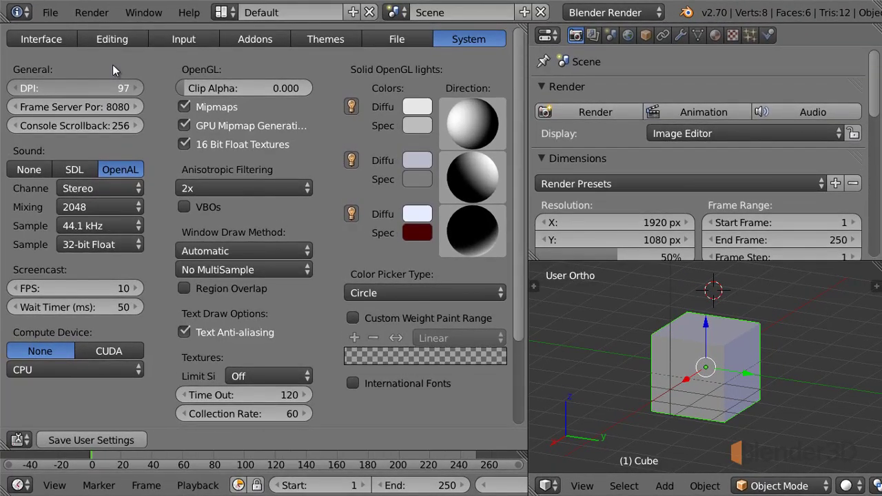
pyautogui.moveTo(112, 64); pyautogui.dragTo(104, 64)
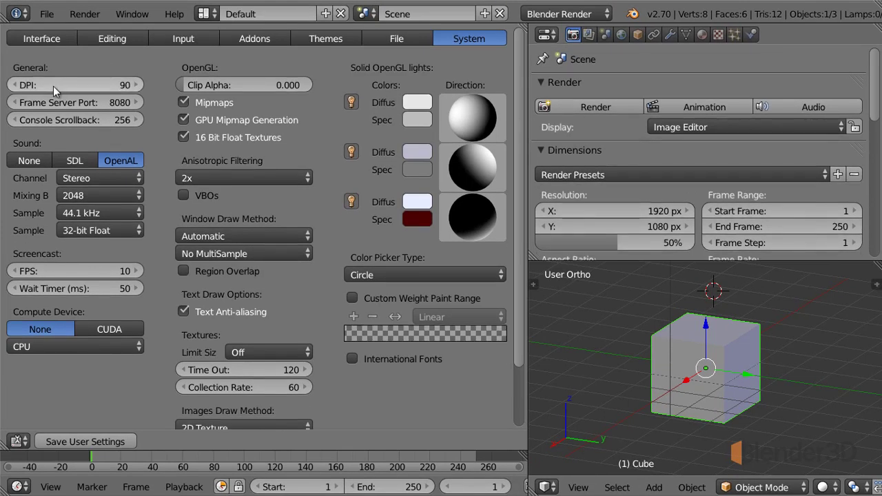
pyautogui.moveTo(53, 86)
pyautogui.mouseDown()
pyautogui.moveTo(79, 79)
pyautogui.moveTo(55, 79)
pyautogui.moveTo(60, 86)
pyautogui.mouseUp()
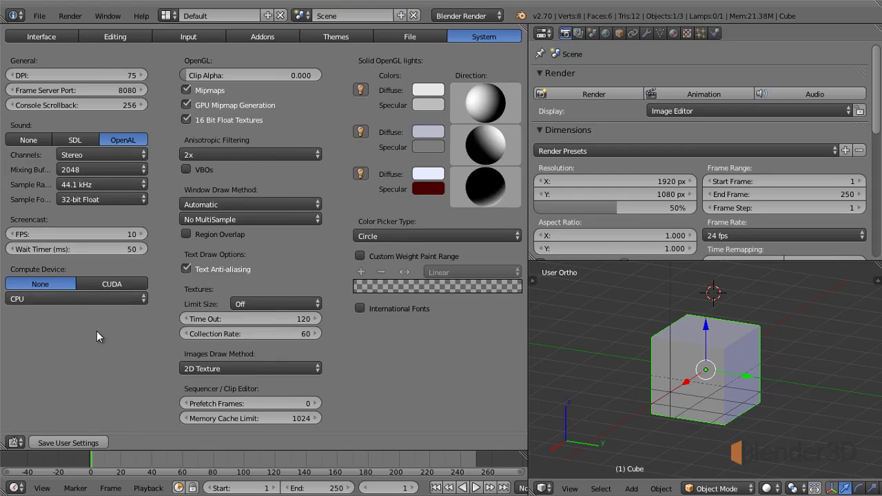
# - Set the compute device to CUDA using the GeForce GTX 780
pyautogui.click(93, 283)
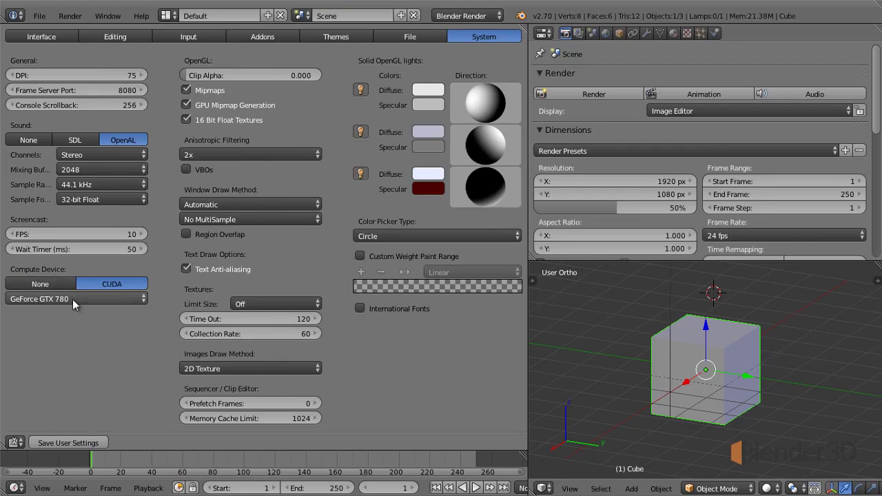
pyautogui.click(73, 300)
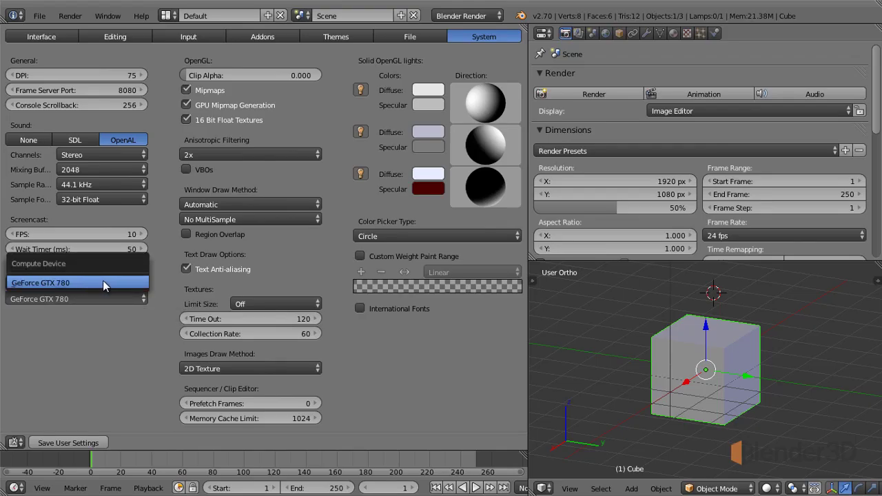
pyautogui.click(103, 282)
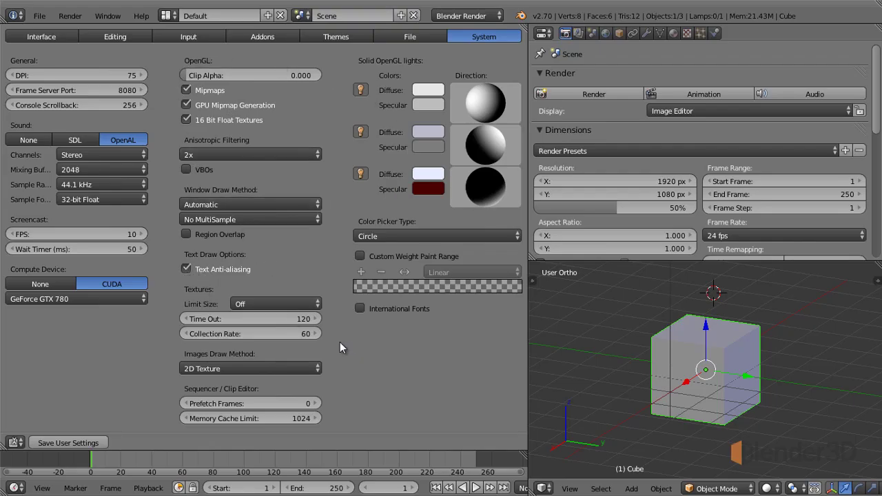
pyautogui.click(360, 308)
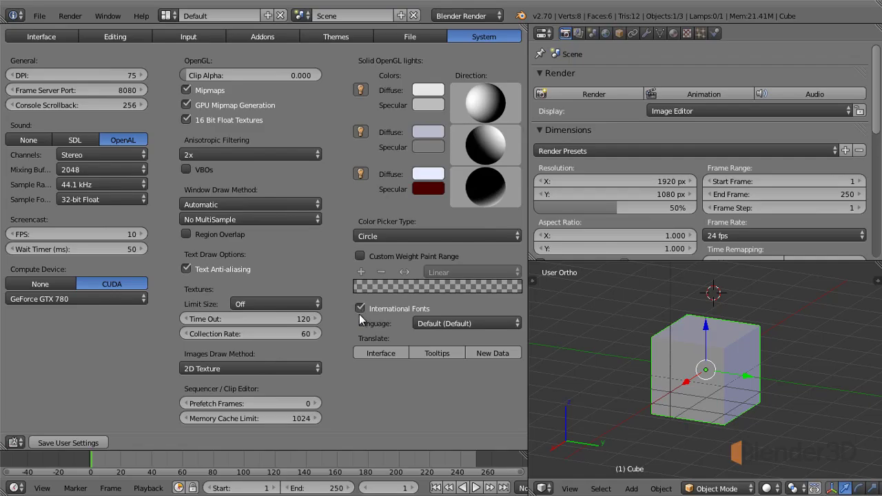
pyautogui.click(458, 324)
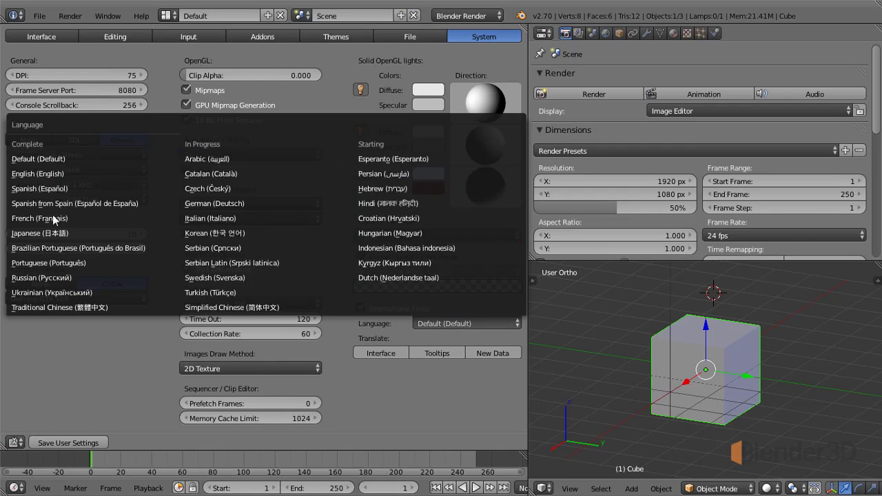
pyautogui.click(50, 275)
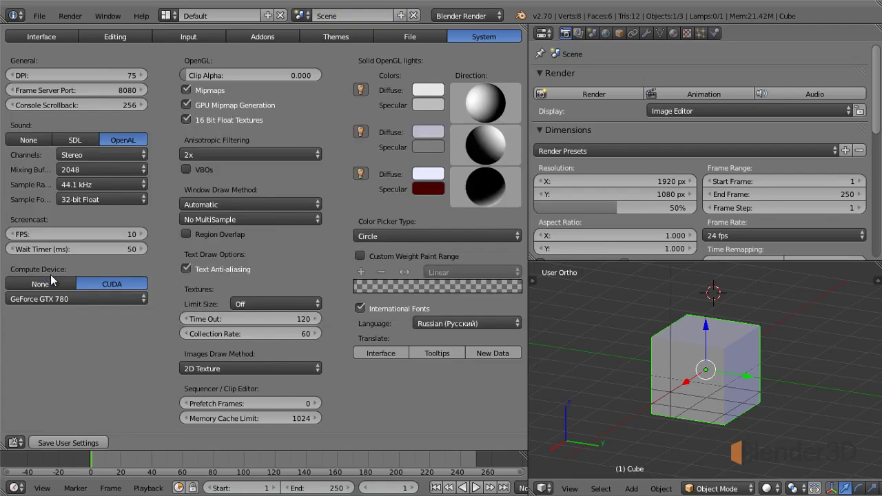
pyautogui.click(380, 352)
pyautogui.click(425, 352)
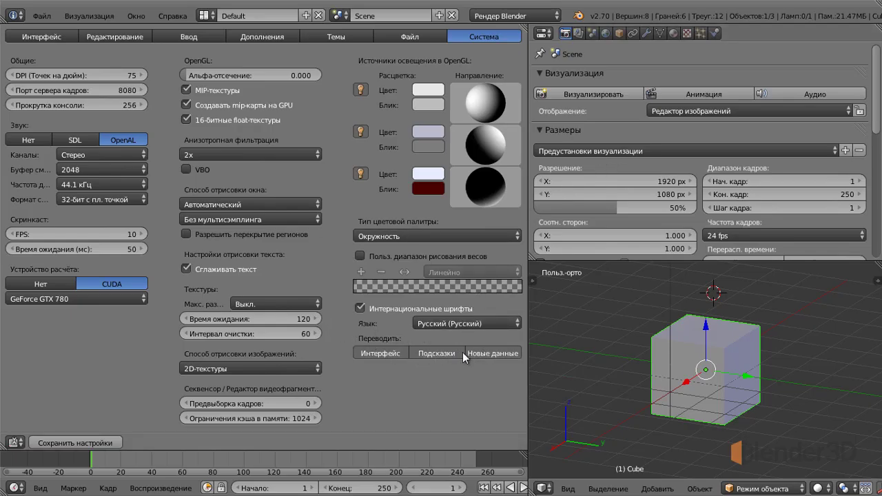
pyautogui.click(486, 353)
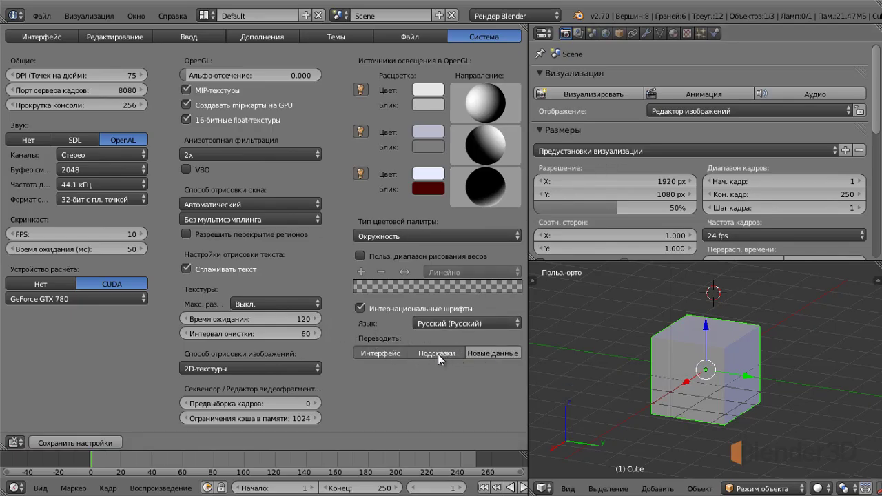
pyautogui.click(385, 355)
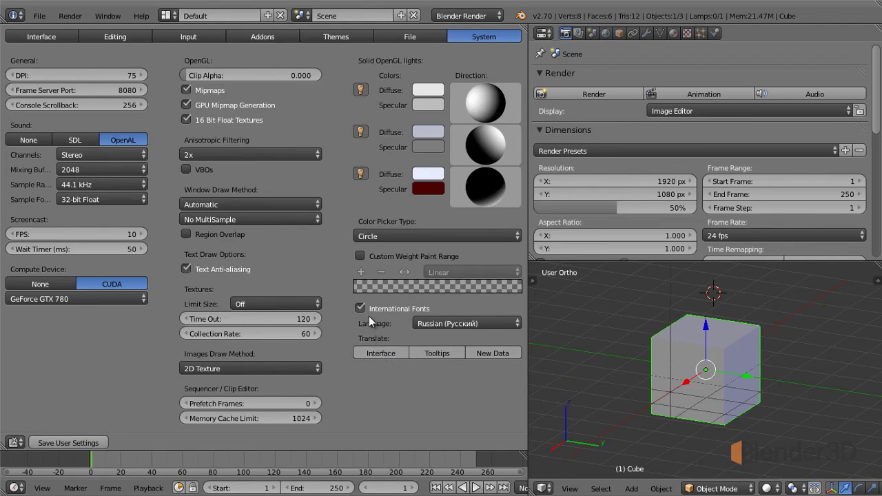
pyautogui.click(361, 309)
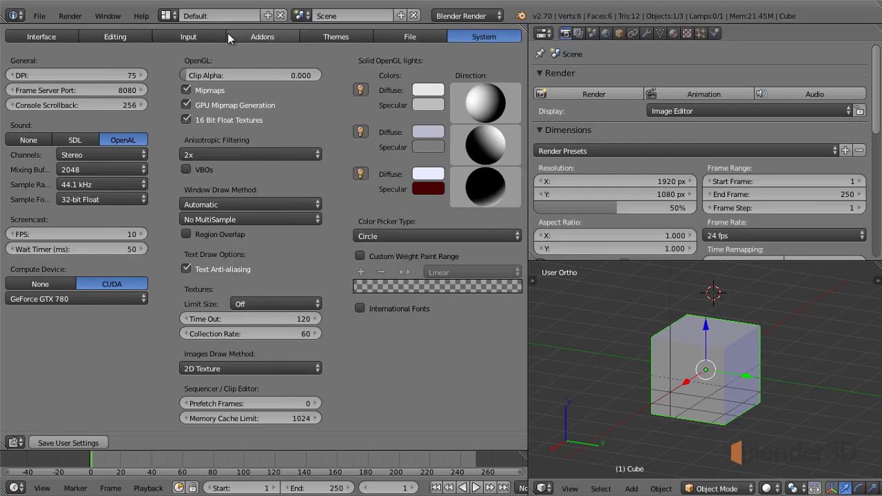
# - Pass through the File preferences page and open the Interface preferences
pyautogui.click(419, 36)
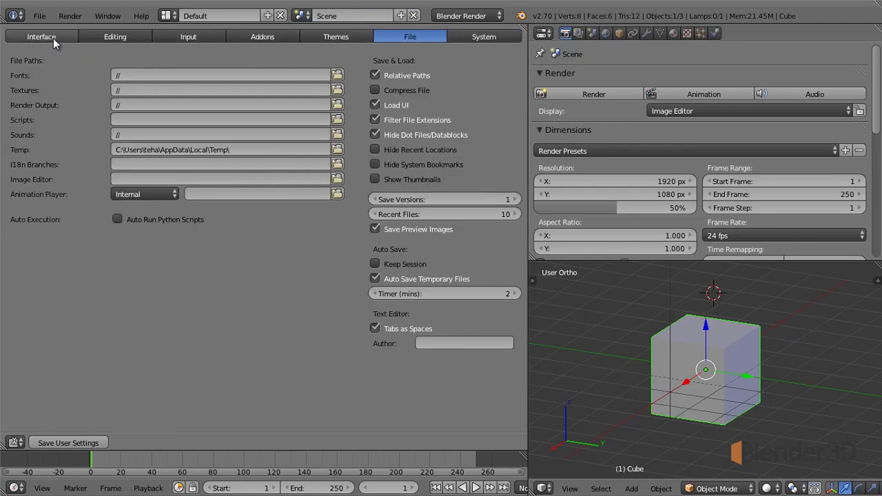
pyautogui.click(53, 38)
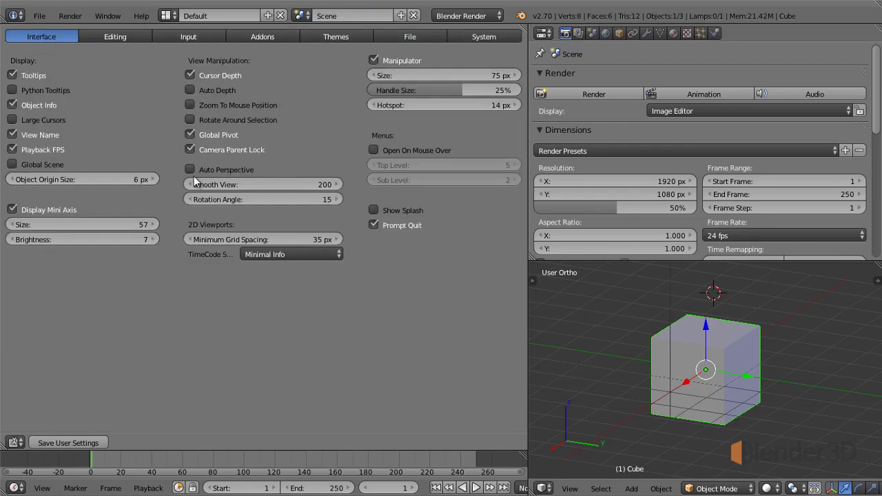